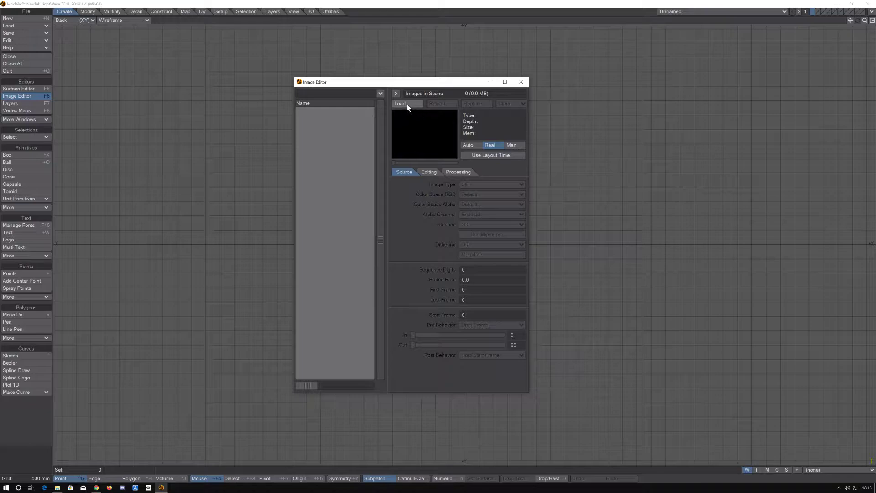
- Load lunarshubFlast.bmp from the Textures to Convert folder on the NVMe SSD (H:) drive and disable mipmaps for it
{"action": "left_click", "coordinate": [407, 103]}
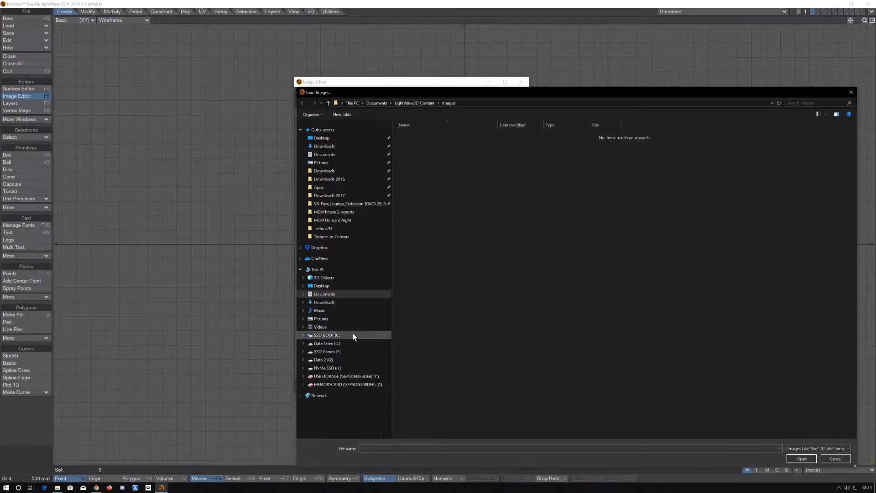
{"action": "left_click", "coordinate": [341, 367]}
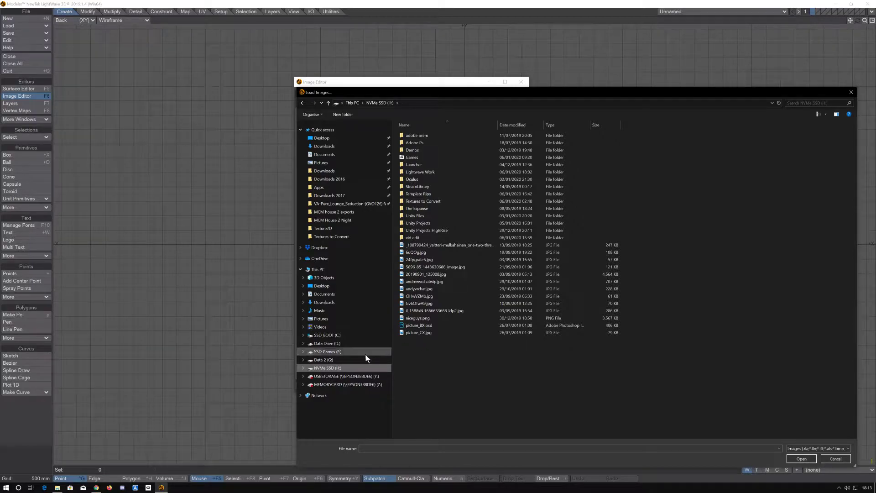
{"action": "double_click", "coordinate": [426, 201]}
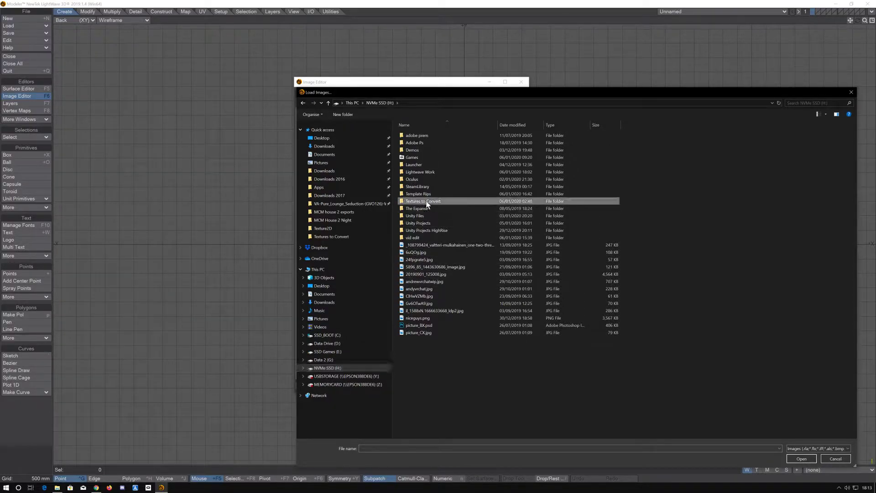
{"action": "scroll", "coordinate": [683, 327], "scroll_direction": "down", "scroll_amount": 5}
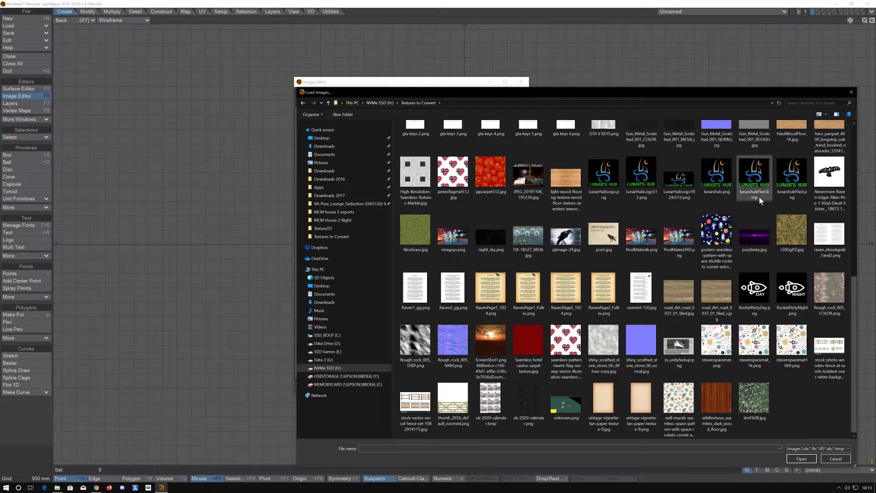
{"action": "left_click", "coordinate": [759, 174]}
{"action": "double_click", "coordinate": [759, 173]}
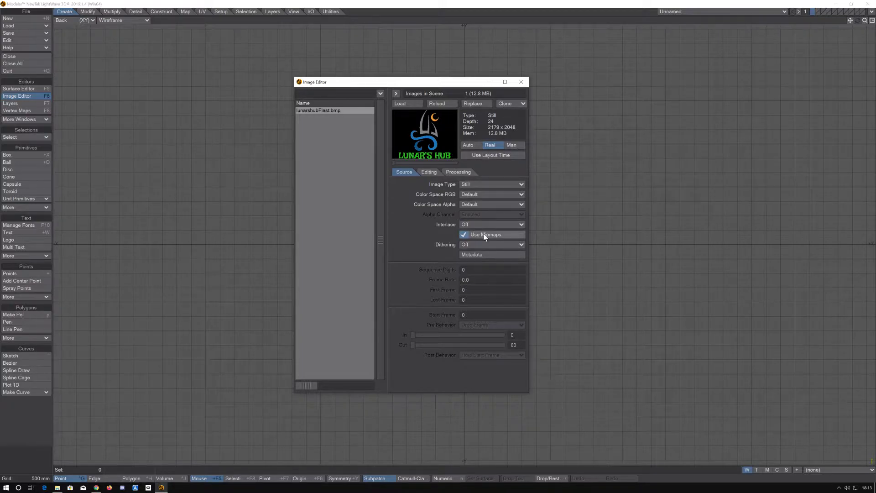
{"action": "left_click", "coordinate": [463, 234]}
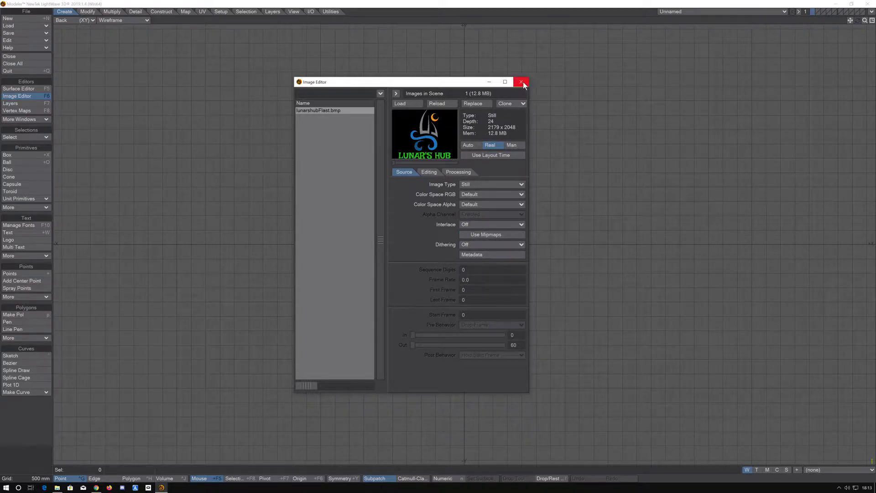
{"action": "left_click", "coordinate": [521, 82]}
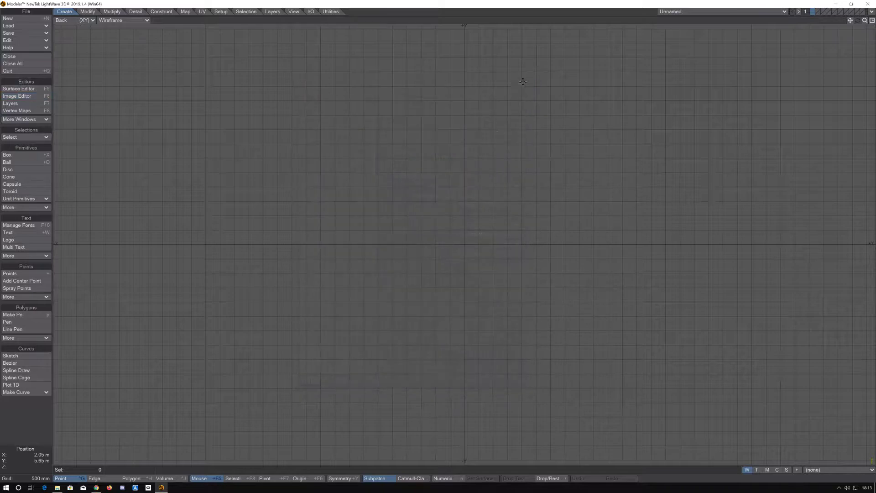
- Restore the four-viewport layout from the maximized Back view
{"action": "left_click", "coordinate": [14, 40]}
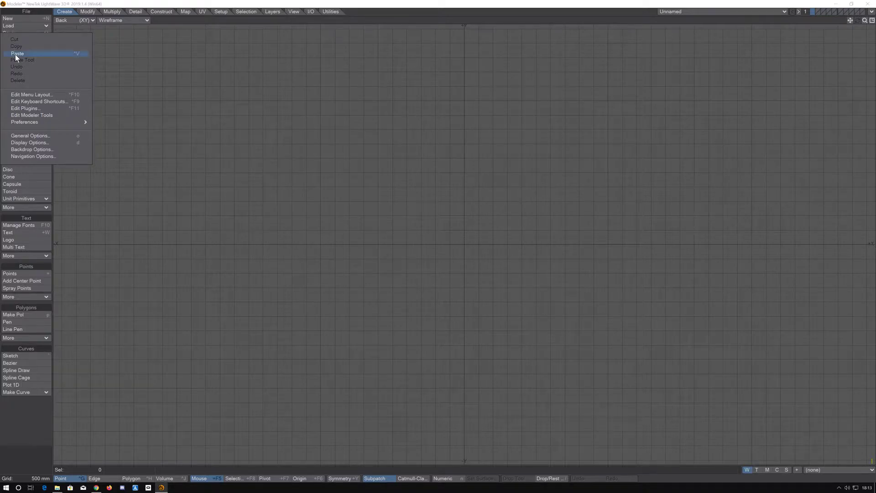
{"action": "left_click", "coordinate": [688, 55]}
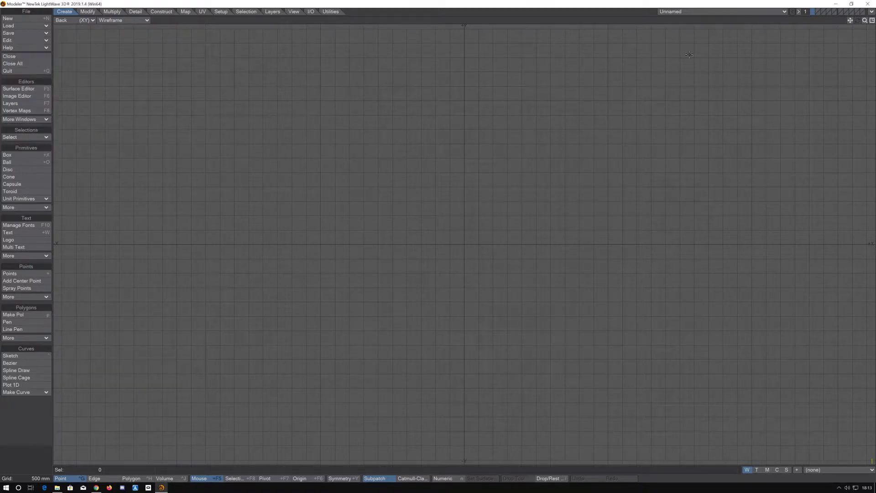
{"action": "left_click", "coordinate": [871, 20]}
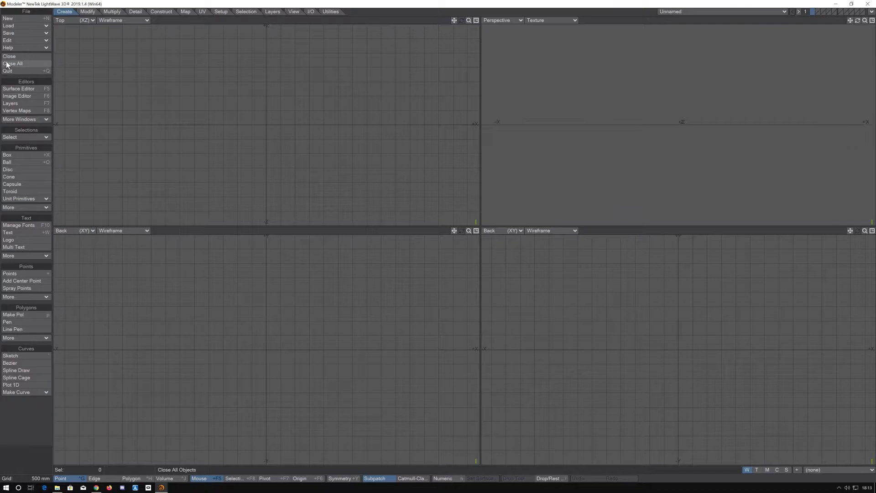
- Set lunarshubFlast.bmp as the backdrop image of the BottL viewport in the display options
{"action": "left_click", "coordinate": [22, 40]}
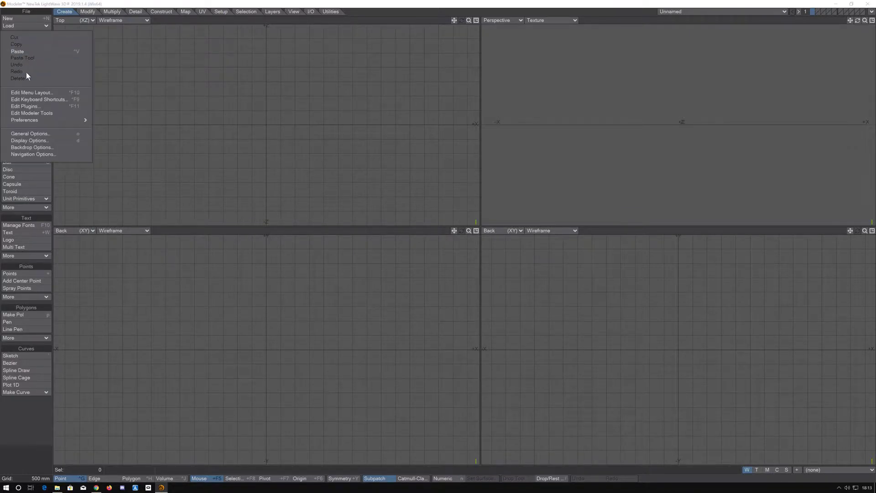
{"action": "left_click", "coordinate": [34, 141]}
{"action": "left_click", "coordinate": [449, 144]}
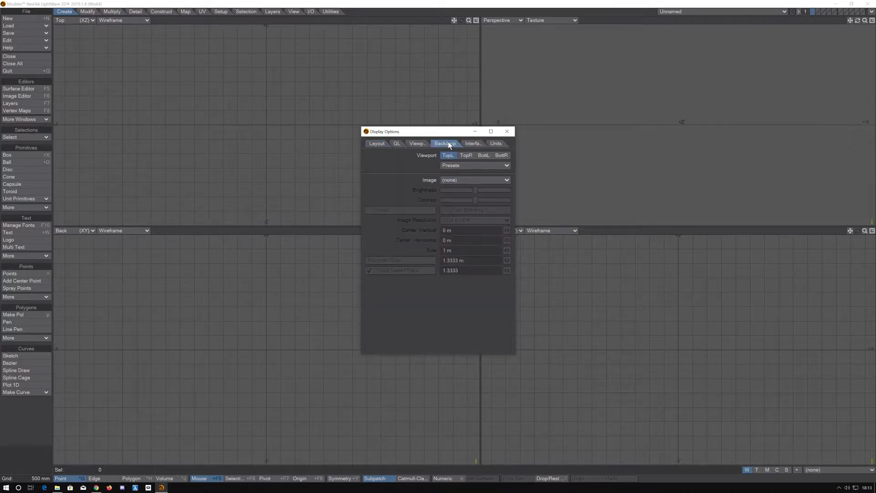
{"action": "left_click", "coordinate": [484, 157]}
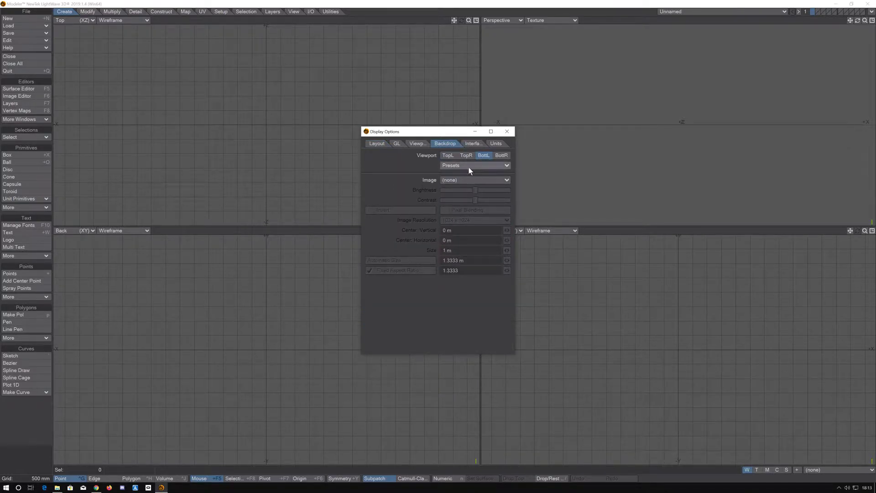
{"action": "left_click", "coordinate": [463, 181]}
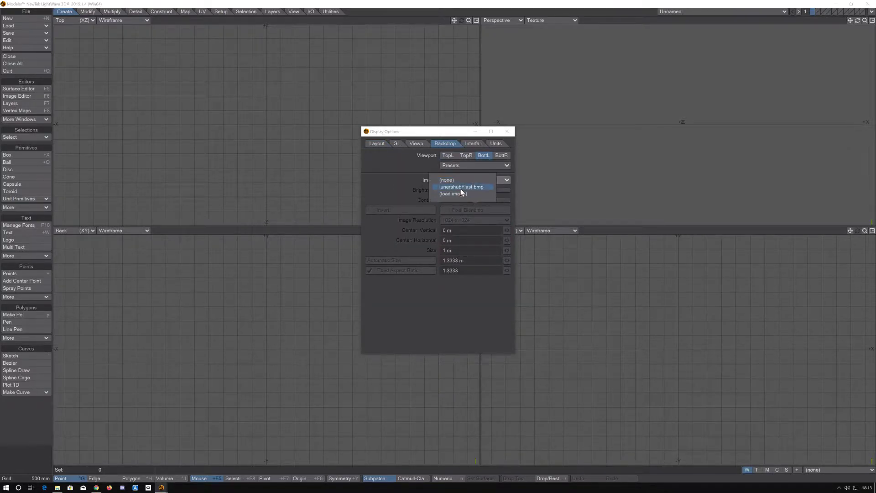
{"action": "left_click", "coordinate": [461, 188]}
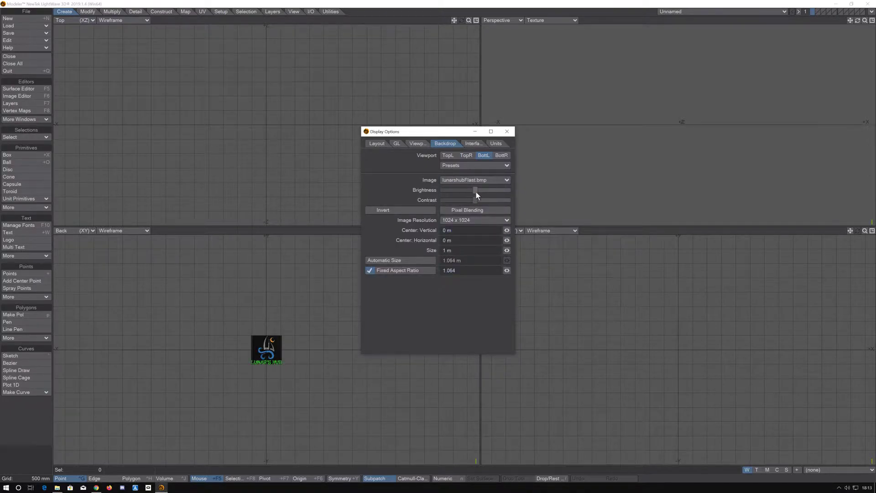
- Dim the backdrop by greatly lowering its brightness and contrast, and set its image resolution to 2048 x 2048
{"action": "left_click_drag", "start_coordinate": [441, 191], "coordinate": [432, 192]}
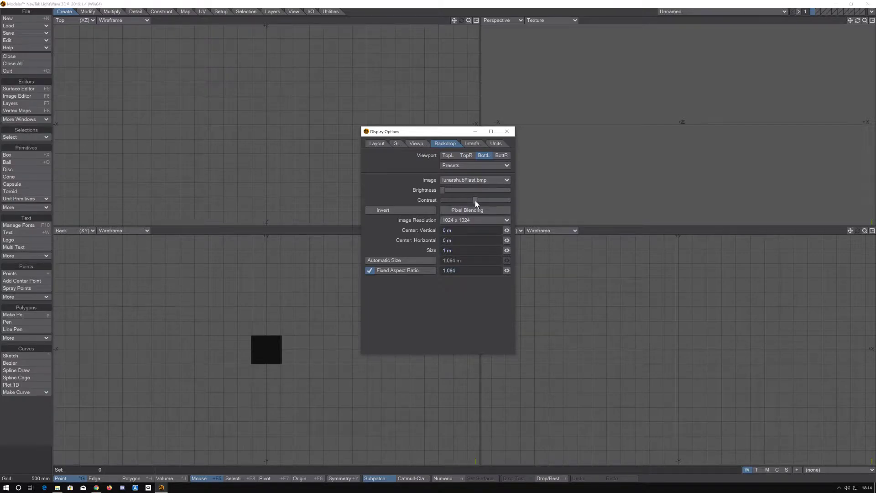
{"action": "left_click", "coordinate": [445, 191]}
{"action": "left_click_drag", "start_coordinate": [447, 192], "coordinate": [449, 192]}
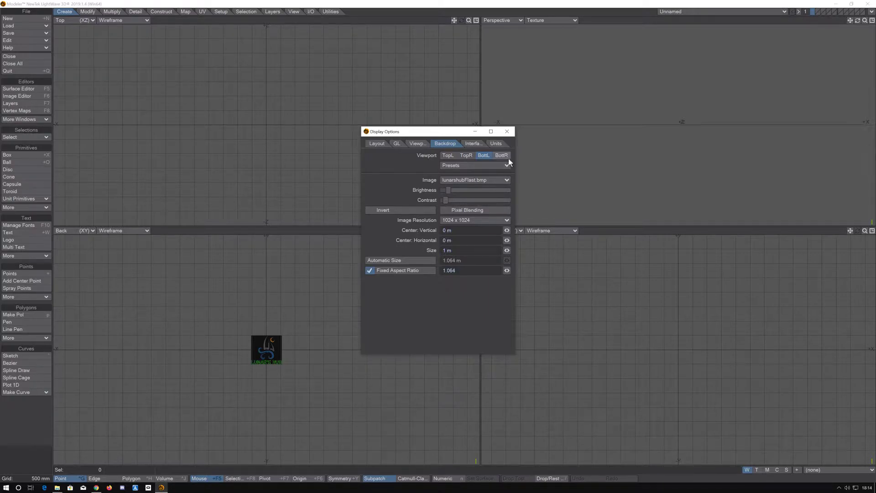
{"action": "left_click", "coordinate": [466, 221]}
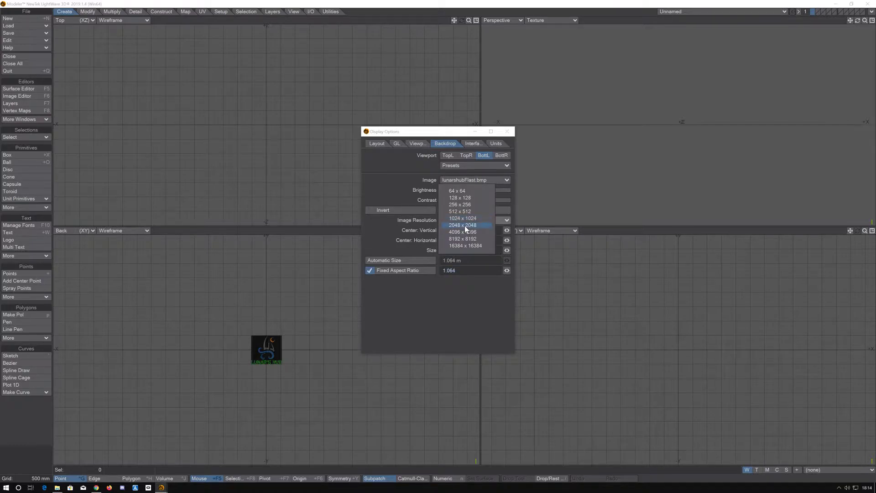
{"action": "left_click", "coordinate": [465, 225]}
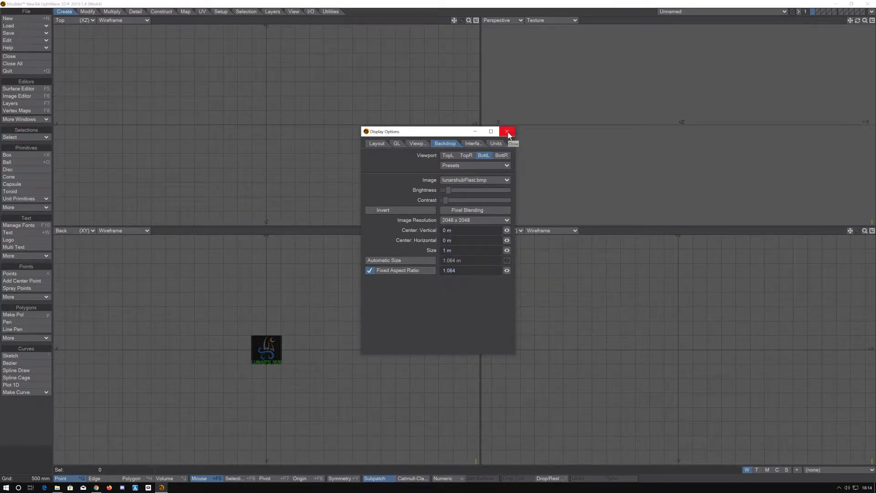
{"action": "left_click", "coordinate": [507, 133]}
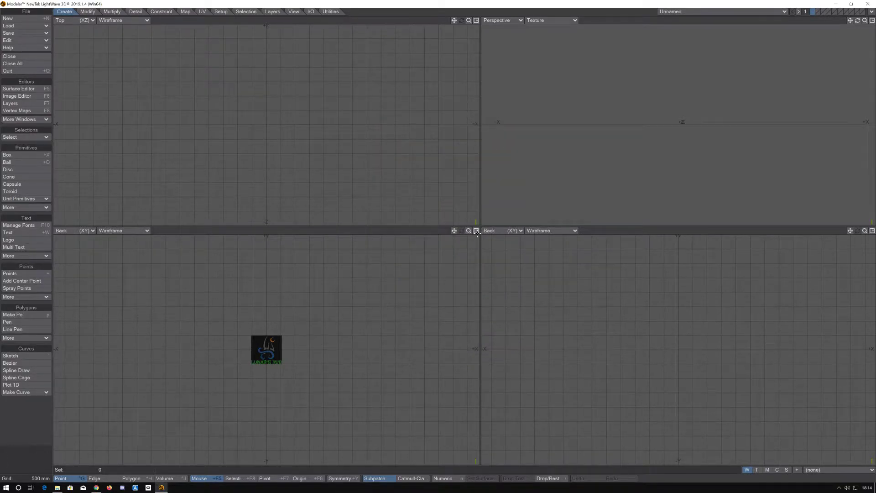
- Maximize the Back viewport with the logo and begin a Spline Draw curve at the tip of the tall grey sail
{"action": "left_click", "coordinate": [475, 230]}
{"action": "scroll", "coordinate": [466, 226], "scroll_direction": "up", "scroll_amount": 10}
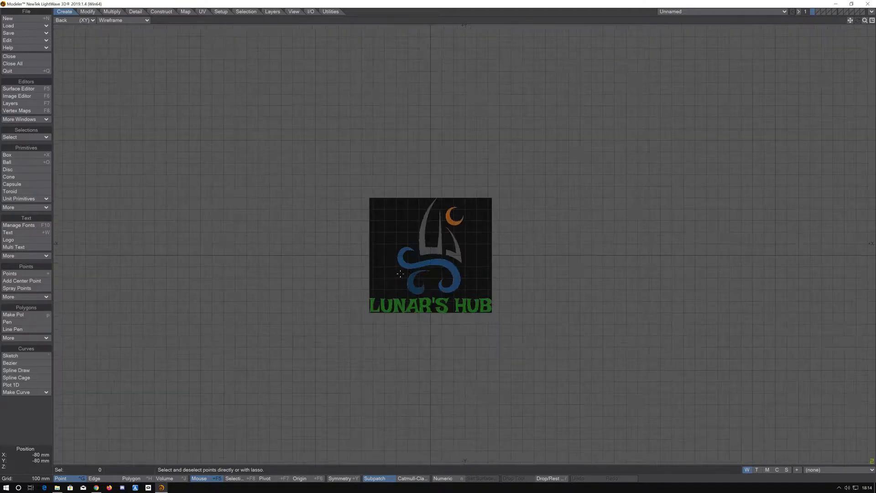
{"action": "scroll", "coordinate": [477, 89], "scroll_direction": "up", "scroll_amount": 4}
{"action": "left_click", "coordinate": [40, 363]}
{"action": "left_click", "coordinate": [41, 362]}
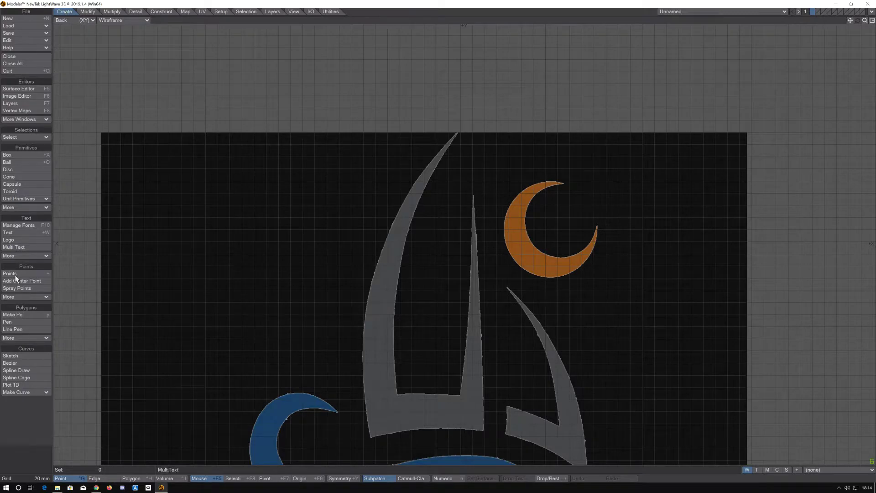
{"action": "left_click", "coordinate": [28, 371]}
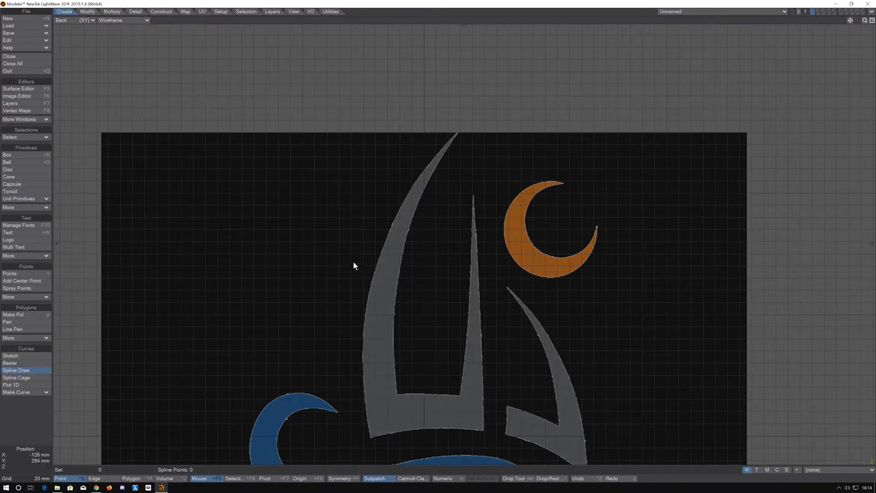
{"action": "scroll", "coordinate": [469, 132], "scroll_direction": "up", "scroll_amount": 6}
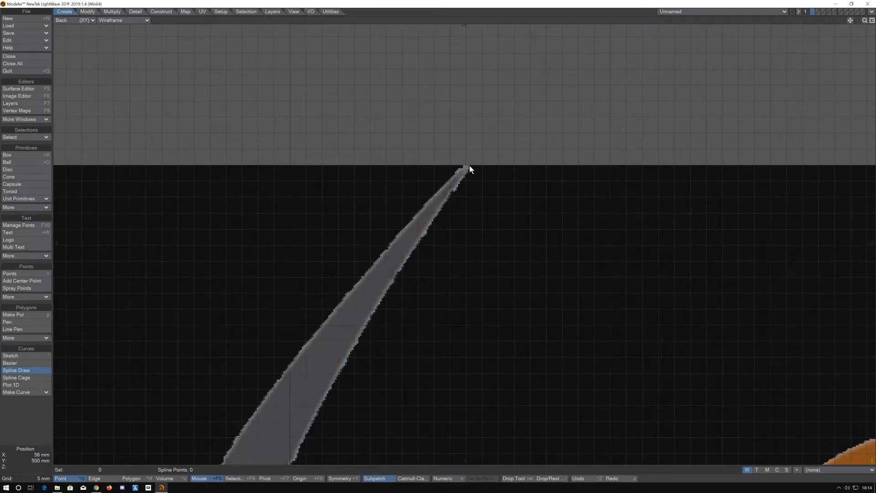
{"action": "scroll", "coordinate": [469, 166], "scroll_direction": "up", "scroll_amount": 1}
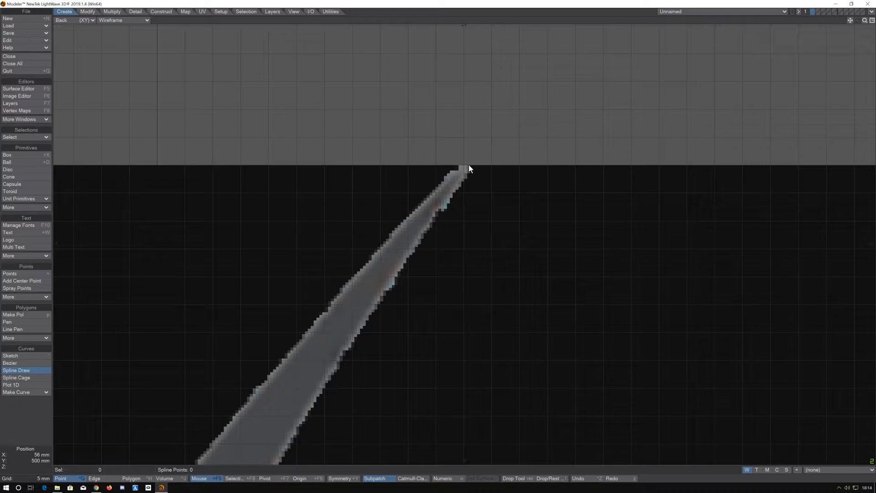
{"action": "left_click", "coordinate": [456, 168]}
{"action": "left_click", "coordinate": [338, 288]}
- Extend the spline down the tall sail's curved outer left edge to just above its lower-left corner
{"action": "left_click_drag", "start_coordinate": [850, 20], "coordinate": [851, 0]}
{"action": "scroll", "coordinate": [380, 219], "scroll_direction": "down", "scroll_amount": 5}
{"action": "left_click", "coordinate": [333, 261]}
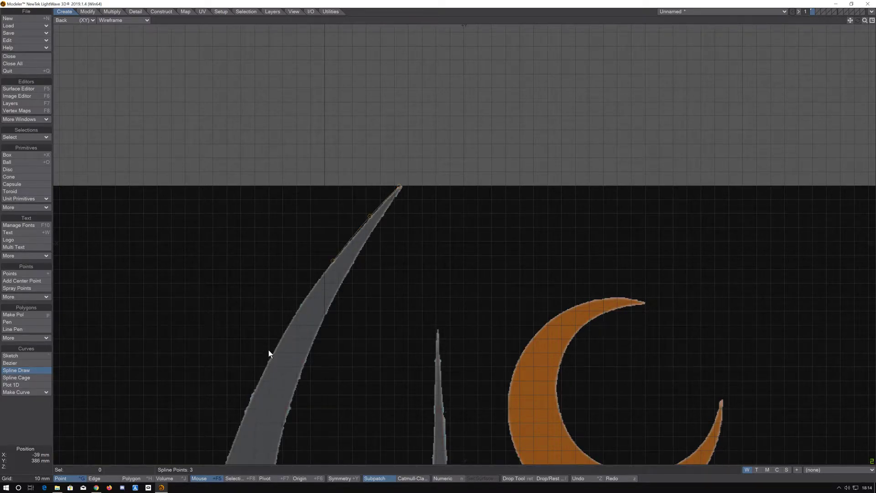
{"action": "left_click", "coordinate": [268, 362]}
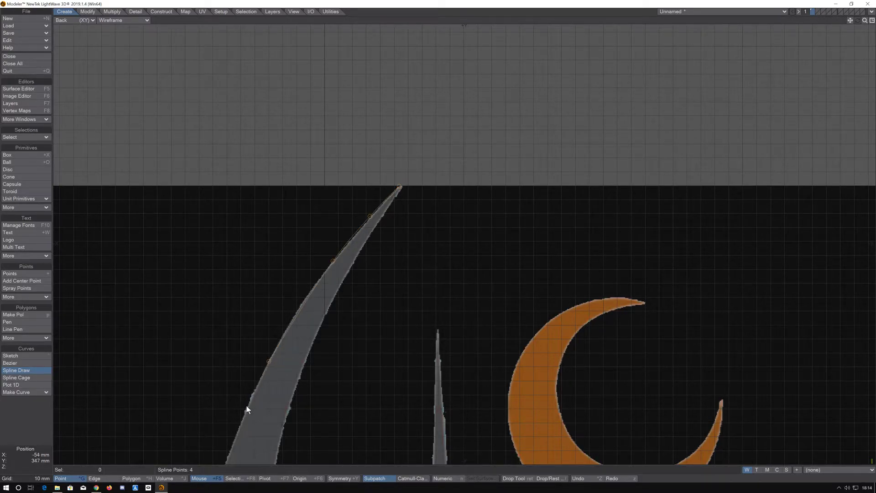
{"action": "left_click", "coordinate": [234, 436]}
{"action": "left_click_drag", "start_coordinate": [850, 22], "coordinate": [851, 6]}
{"action": "scroll", "coordinate": [423, 128], "scroll_direction": "down", "scroll_amount": 4}
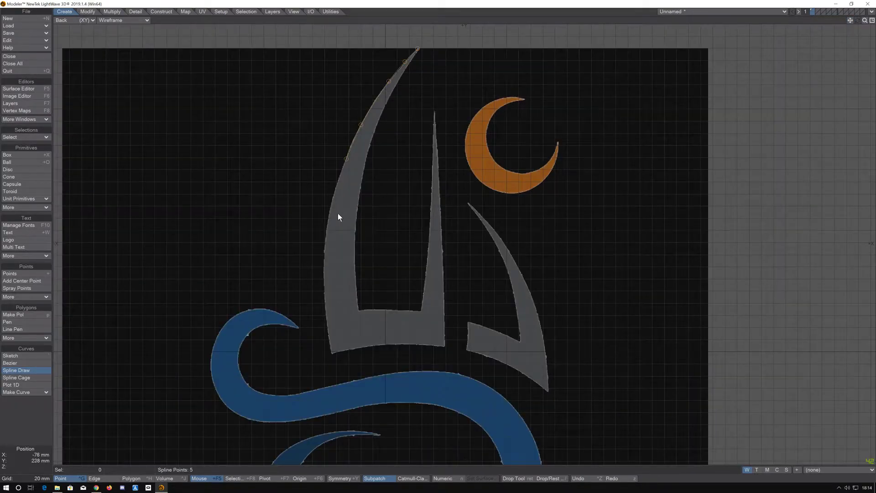
{"action": "left_click", "coordinate": [326, 227]}
{"action": "left_click", "coordinate": [324, 282]}
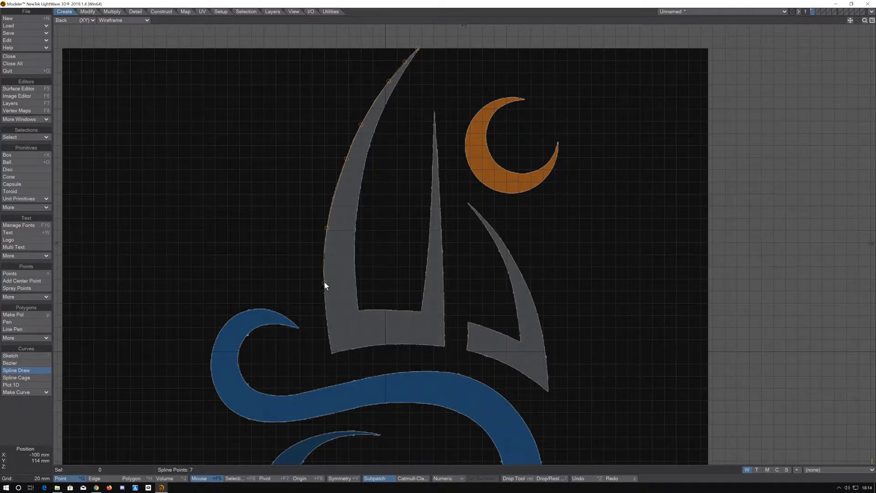
{"action": "left_click", "coordinate": [330, 349]}
- Adjust the last spline point and add points that wrap tightly around the tall sail's lower-left corner
{"action": "scroll", "coordinate": [328, 355], "scroll_direction": "up", "scroll_amount": 4}
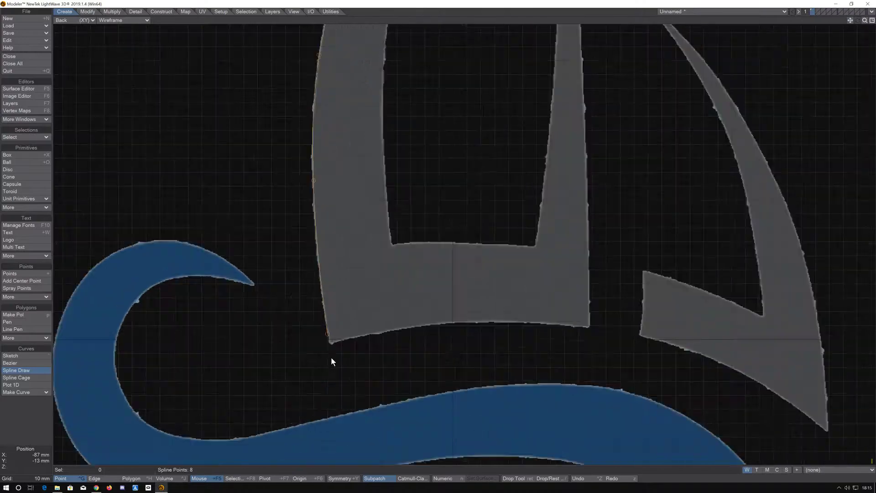
{"action": "left_click_drag", "start_coordinate": [321, 291], "coordinate": [324, 306]}
{"action": "left_click", "coordinate": [330, 317]}
{"action": "left_click", "coordinate": [341, 317]}
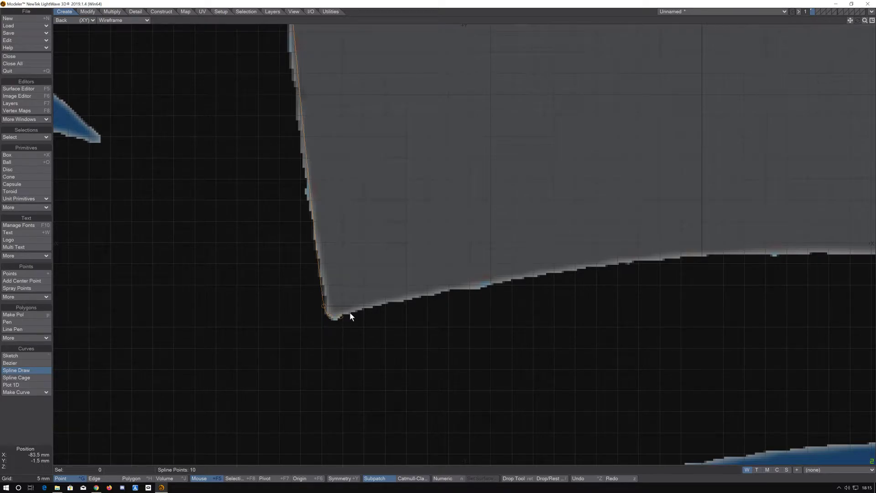
- Add spline points along the tall sail's curved bottom edge and fine-tune them to match the outline
{"action": "left_click_drag", "start_coordinate": [355, 313], "coordinate": [446, 291]}
{"action": "left_click", "coordinate": [552, 270]}
{"action": "left_click", "coordinate": [657, 258]}
{"action": "left_click_drag", "start_coordinate": [553, 270], "coordinate": [554, 271]}
{"action": "left_click_drag", "start_coordinate": [447, 289], "coordinate": [447, 290]}
{"action": "left_click_drag", "start_coordinate": [329, 319], "coordinate": [343, 315]}
- Carry the spline around the tall sail's lower-right corner and place a point on the right edge above it
{"action": "scroll", "coordinate": [638, 303], "scroll_direction": "down", "scroll_amount": 2}
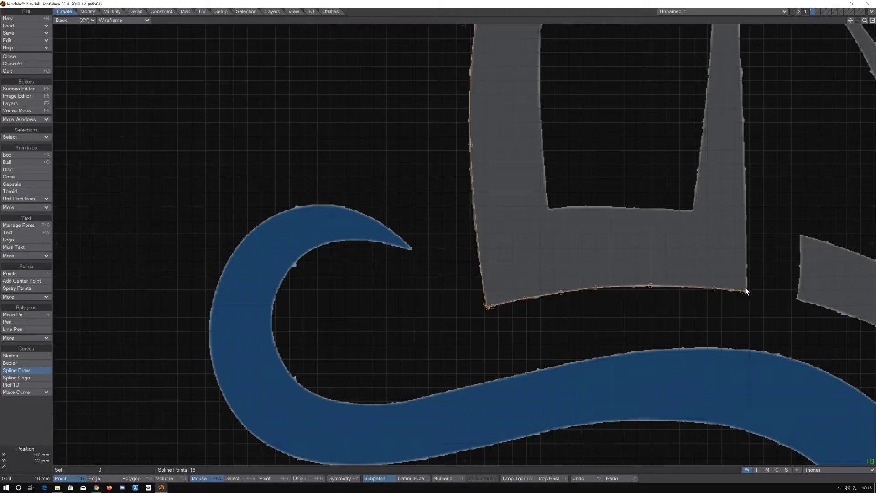
{"action": "scroll", "coordinate": [748, 292], "scroll_direction": "up", "scroll_amount": 2}
{"action": "scroll", "coordinate": [751, 294], "scroll_direction": "up", "scroll_amount": 3}
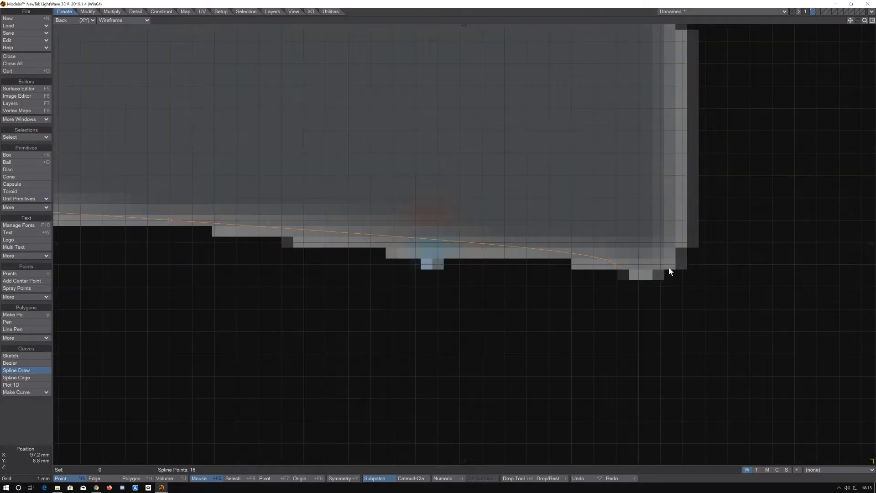
{"action": "left_click", "coordinate": [660, 268]}
{"action": "scroll", "coordinate": [549, 275], "scroll_direction": "down", "scroll_amount": 2}
{"action": "scroll", "coordinate": [612, 263], "scroll_direction": "down", "scroll_amount": 2}
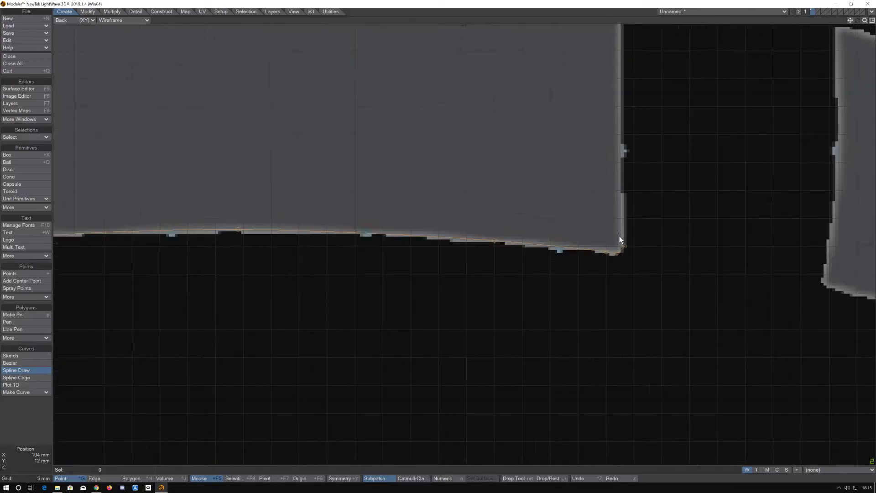
{"action": "left_click", "coordinate": [623, 96]}
{"action": "scroll", "coordinate": [621, 193], "scroll_direction": "down", "scroll_amount": 4}
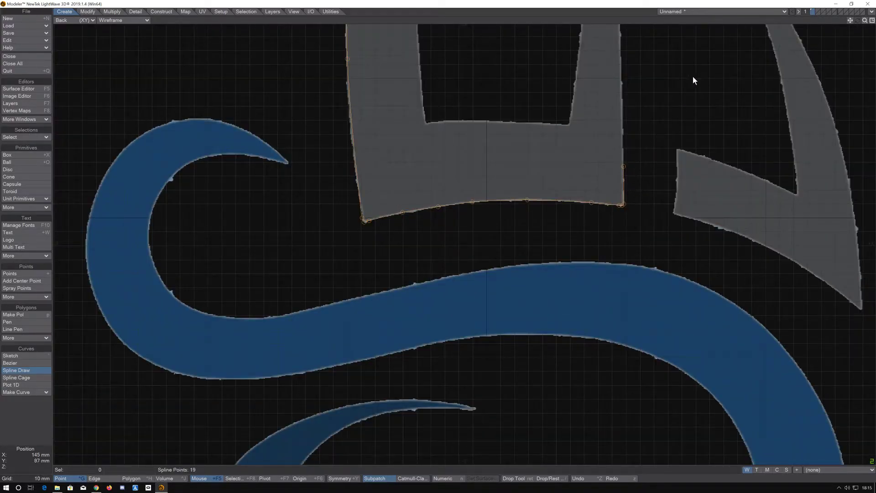
- Continue the spline up the tall sail's right outer edge with four more points toward the narrow spike
{"action": "left_click_drag", "start_coordinate": [850, 20], "coordinate": [793, 86]}
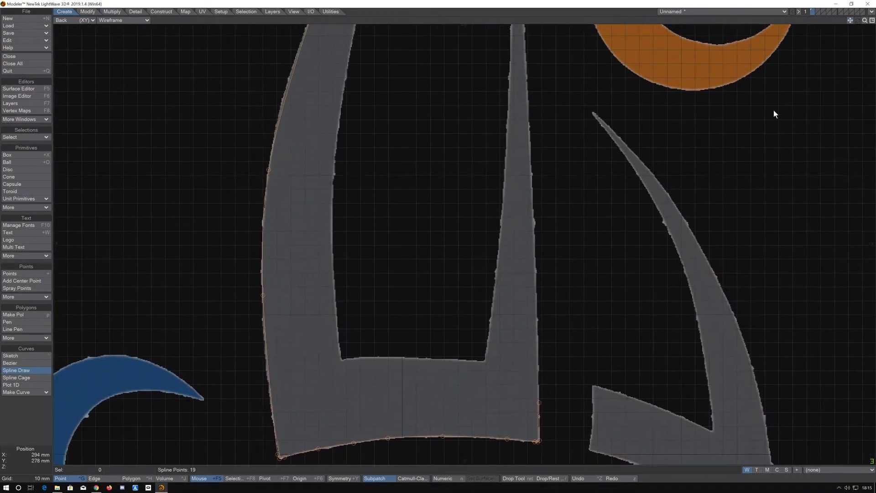
{"action": "left_click", "coordinate": [535, 280]}
{"action": "left_click", "coordinate": [532, 184]}
{"action": "left_click", "coordinate": [527, 78]}
{"action": "left_click", "coordinate": [524, 33]}
- Extend the spline along the upper right edge of the narrow spike to its pointed tip
{"action": "left_click_drag", "start_coordinate": [850, 20], "coordinate": [860, 301]}
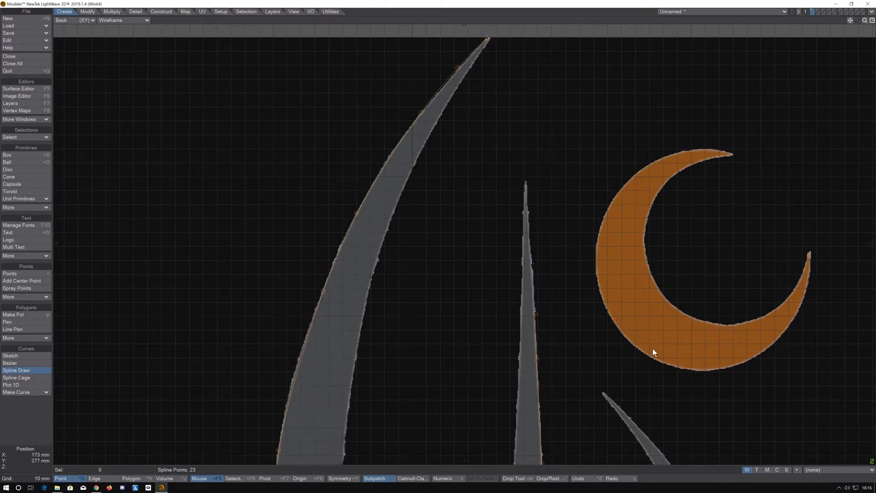
{"action": "left_click", "coordinate": [532, 257]}
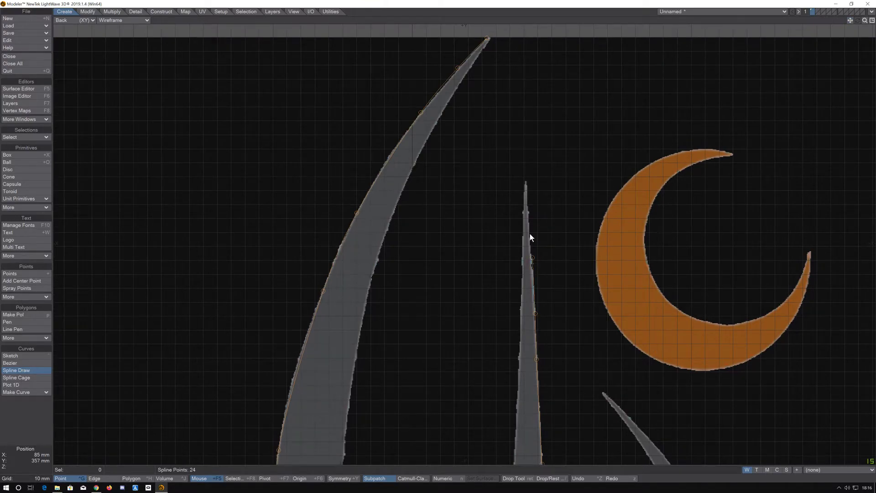
{"action": "left_click", "coordinate": [528, 200]}
{"action": "left_click", "coordinate": [526, 183]}
- Wrap the spline closely around the narrow spike's tip, adjust the tip points, and start down its left side
{"action": "scroll", "coordinate": [524, 160], "scroll_direction": "up", "scroll_amount": 5}
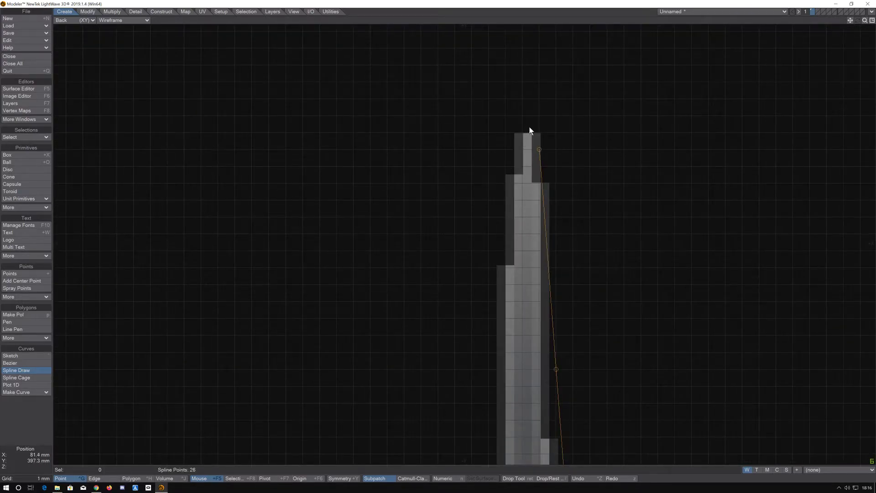
{"action": "left_click", "coordinate": [529, 127]}
{"action": "left_click_drag", "start_coordinate": [520, 130], "coordinate": [521, 134]}
{"action": "left_click", "coordinate": [510, 254]}
{"action": "left_click_drag", "start_coordinate": [519, 149], "coordinate": [521, 151]}
{"action": "scroll", "coordinate": [528, 322], "scroll_direction": "down", "scroll_amount": 2}
{"action": "left_click", "coordinate": [515, 353]}
- Add three spline points down the upper part of the narrow spike's left edge
{"action": "scroll", "coordinate": [516, 403], "scroll_direction": "down", "scroll_amount": 3}
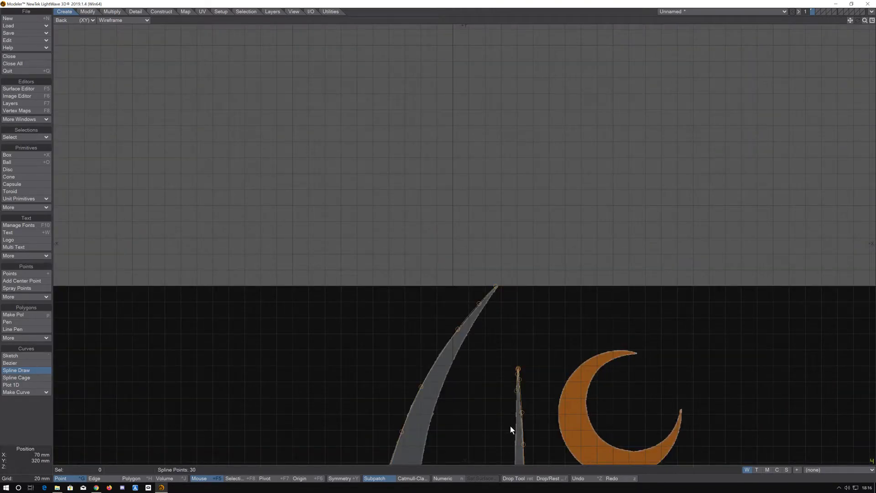
{"action": "scroll", "coordinate": [510, 426], "scroll_direction": "up", "scroll_amount": 3}
{"action": "left_click_drag", "start_coordinate": [847, 19], "coordinate": [746, 21]}
{"action": "left_click", "coordinate": [475, 167]}
{"action": "left_click", "coordinate": [471, 298]}
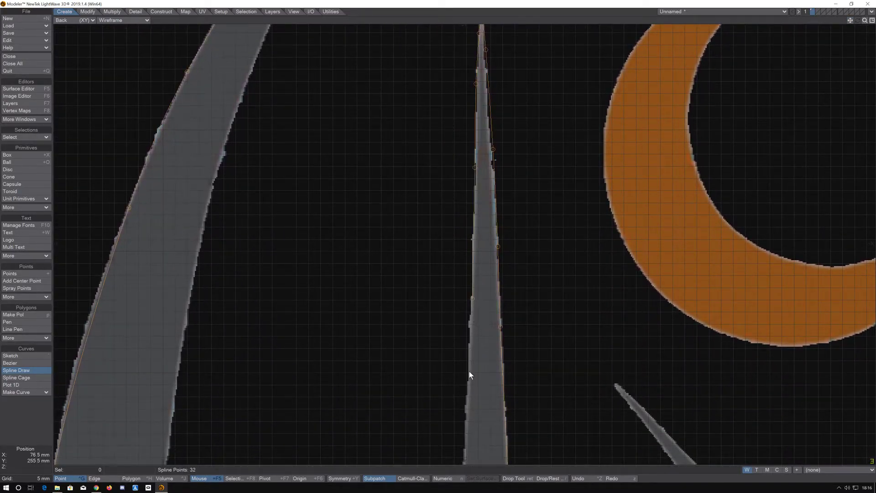
{"action": "left_click", "coordinate": [464, 410]}
- Carry the spline down the lower part of the spike's inner edge to just above the inner lower-right corner
{"action": "left_click_drag", "start_coordinate": [850, 20], "coordinate": [847, 10]}
{"action": "left_click_drag", "start_coordinate": [493, 139], "coordinate": [490, 126], "text": "alt"}
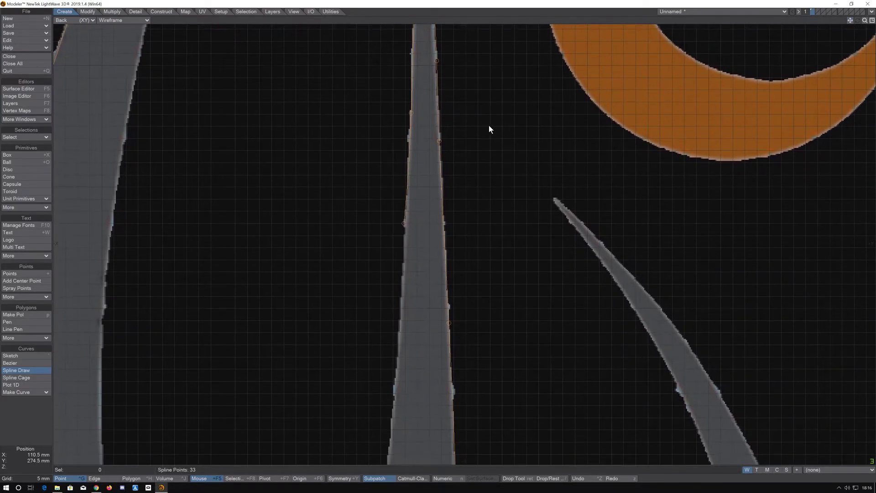
{"action": "left_click", "coordinate": [399, 310]}
{"action": "left_click", "coordinate": [390, 436]}
{"action": "left_click_drag", "start_coordinate": [850, 21], "coordinate": [875, 0]}
{"action": "left_click", "coordinate": [478, 247]}
{"action": "left_click", "coordinate": [469, 308]}
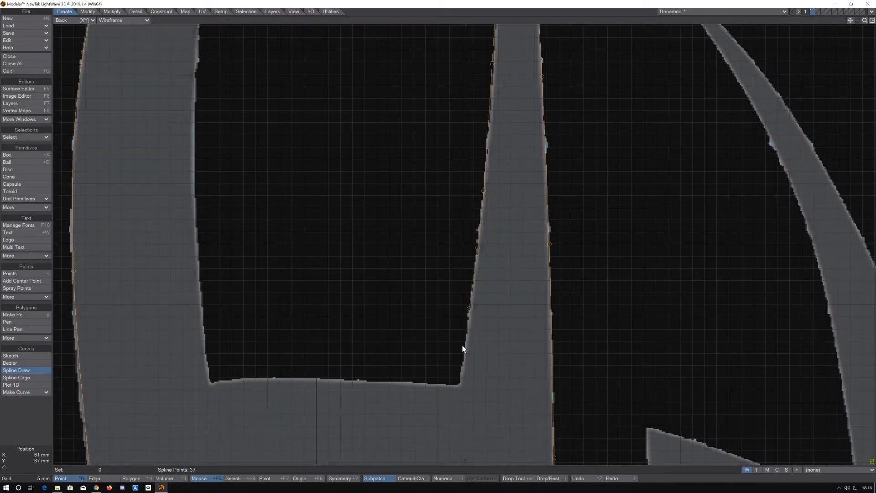
- Place spline points tightly around the tall sail's inner lower-right corner and adjust them to match the outline
{"action": "left_click", "coordinate": [460, 370]}
{"action": "scroll", "coordinate": [463, 392], "scroll_direction": "up", "scroll_amount": 5}
{"action": "left_click_drag", "start_coordinate": [461, 326], "coordinate": [464, 327]}
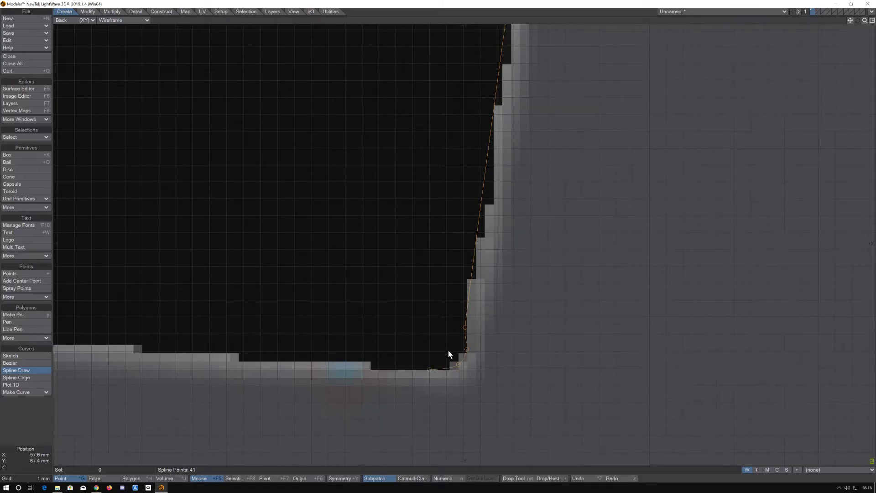
{"action": "left_click_drag", "start_coordinate": [467, 328], "coordinate": [468, 325]}
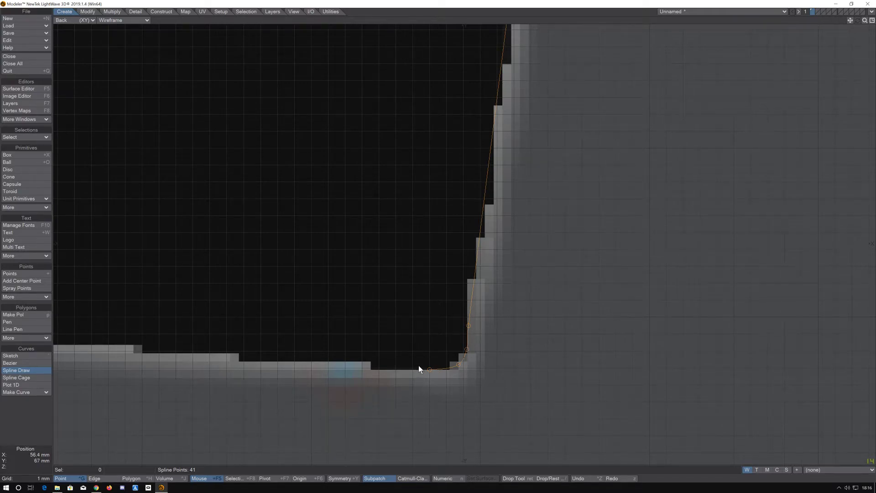
- Add four spline points along the tall sail's inner bottom edge toward its inner lower-left corner
{"action": "scroll", "coordinate": [419, 366], "scroll_direction": "down", "scroll_amount": 2}
{"action": "left_click", "coordinate": [303, 358]}
{"action": "left_click", "coordinate": [179, 354]}
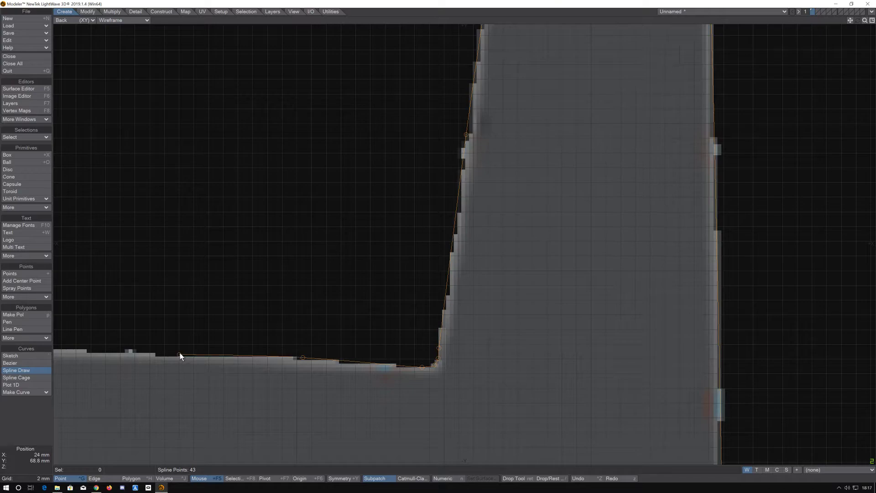
{"action": "left_click_drag", "start_coordinate": [850, 23], "coordinate": [757, 170]}
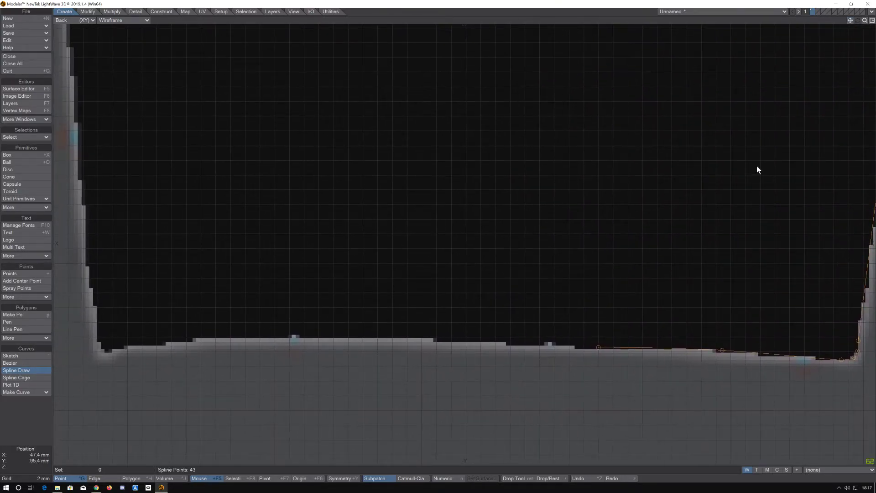
{"action": "left_click", "coordinate": [447, 338]}
{"action": "left_click", "coordinate": [256, 337]}
- Carry the spline around the inner lower-left corner and place a point on the inner left edge above it
{"action": "left_click", "coordinate": [143, 344]}
{"action": "left_click", "coordinate": [111, 348]}
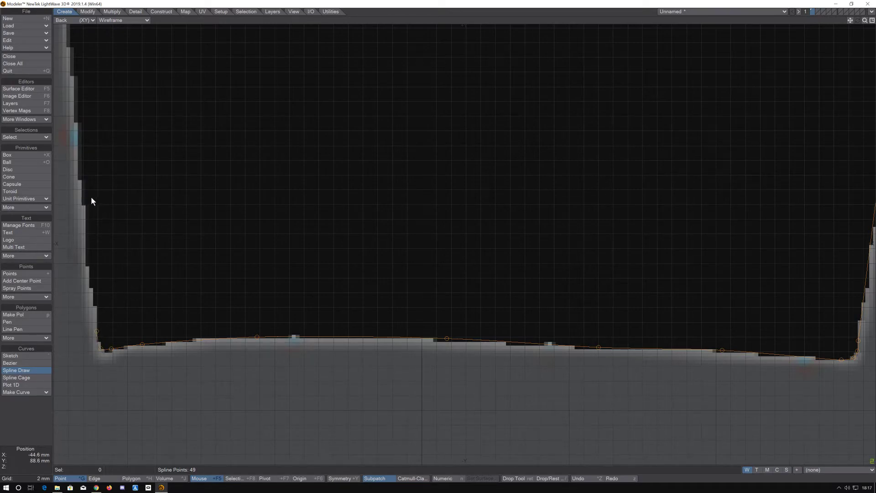
{"action": "left_click", "coordinate": [81, 185]}
- Extend the spline up the inner edge of the sail's curved left blade to near its top tip
{"action": "scroll", "coordinate": [115, 180], "scroll_direction": "down", "scroll_amount": 7}
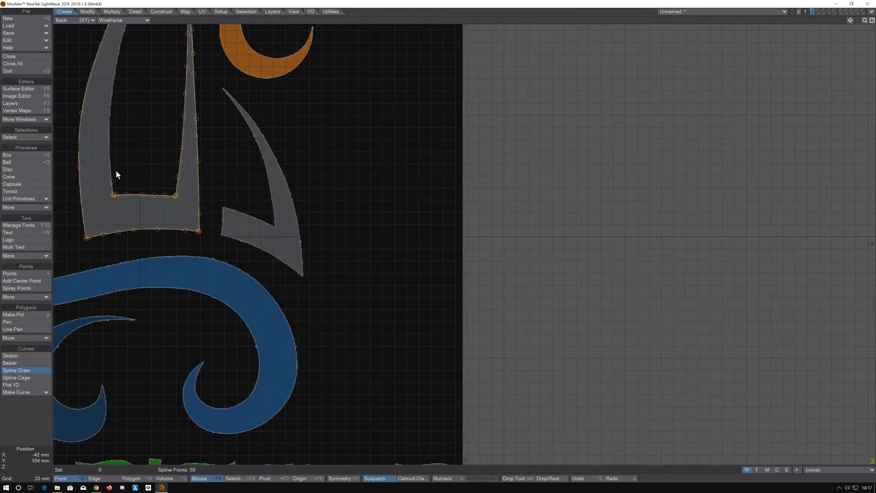
{"action": "left_click", "coordinate": [109, 126]}
{"action": "left_click", "coordinate": [114, 78]}
{"action": "left_click_drag", "start_coordinate": [849, 21], "coordinate": [875, 265]}
{"action": "left_click_drag", "start_coordinate": [326, 404], "coordinate": [328, 413], "text": "alt"}
{"action": "left_click", "coordinate": [322, 284]}
{"action": "left_click", "coordinate": [351, 221]}
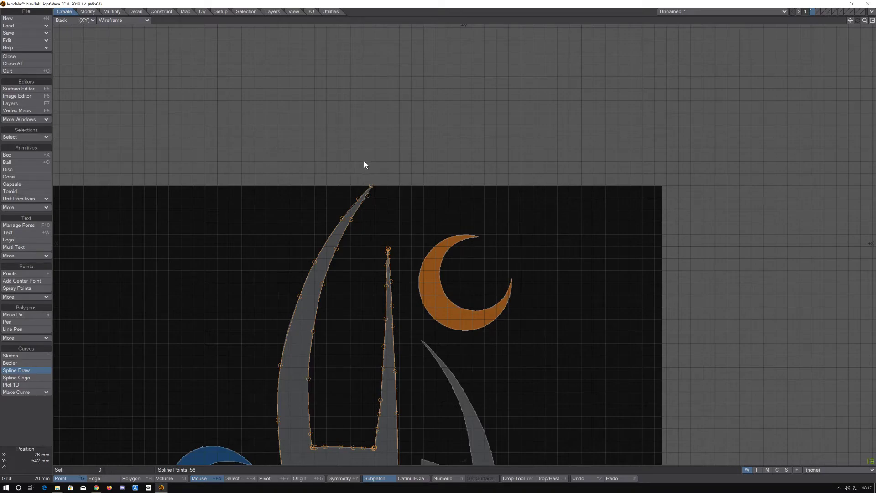
- Fit the last spline point to the blade's edge and finish the outline with points around the top tip
{"action": "scroll", "coordinate": [374, 184], "scroll_direction": "up", "scroll_amount": 4}
{"action": "scroll", "coordinate": [387, 263], "scroll_direction": "up", "scroll_amount": 2}
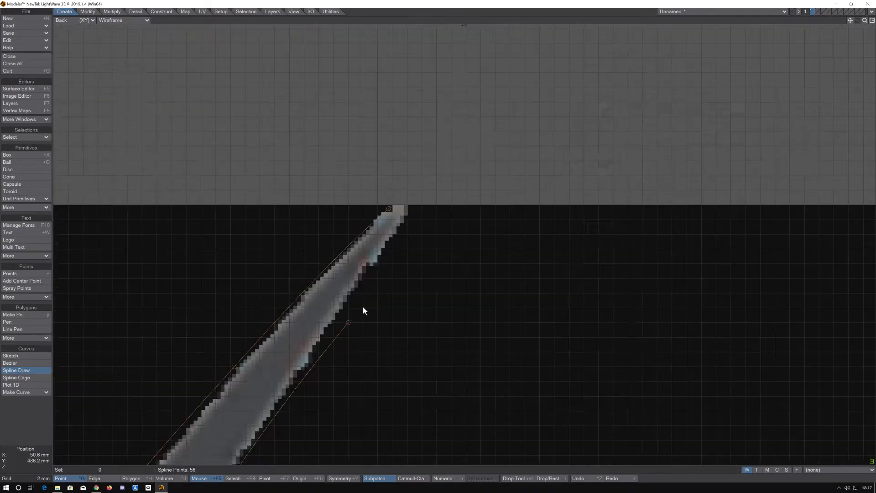
{"action": "left_click_drag", "start_coordinate": [348, 320], "coordinate": [343, 314]}
{"action": "left_click", "coordinate": [403, 223]}
{"action": "scroll", "coordinate": [409, 242], "scroll_direction": "up", "scroll_amount": 2}
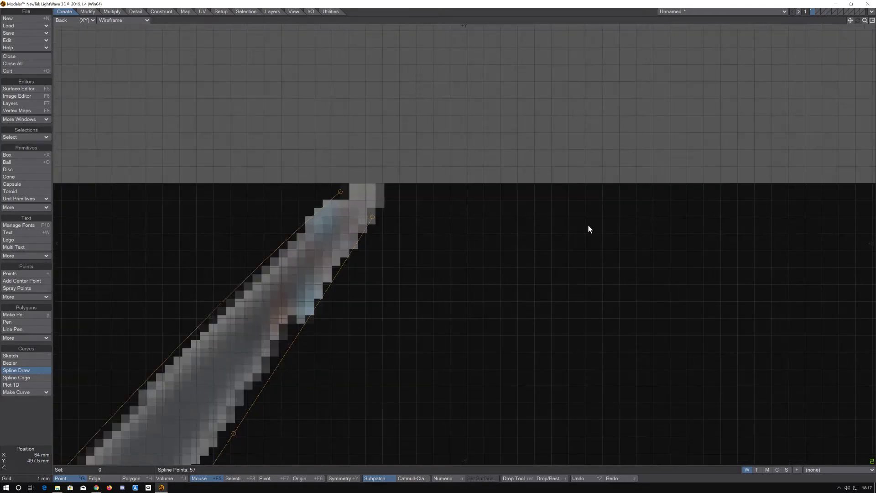
{"action": "left_click", "coordinate": [377, 178]}
{"action": "left_click_drag", "start_coordinate": [344, 188], "coordinate": [342, 189]}
{"action": "scroll", "coordinate": [344, 306], "scroll_direction": "down", "scroll_amount": 5}
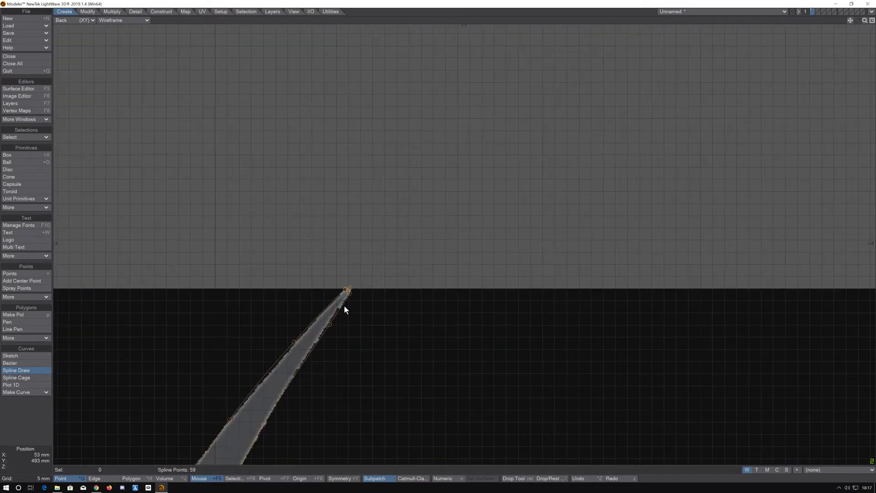
- Remove the logo backdrop from the view by setting the backdrop image to (none)
{"action": "left_click_drag", "start_coordinate": [849, 20], "coordinate": [875, 5]}
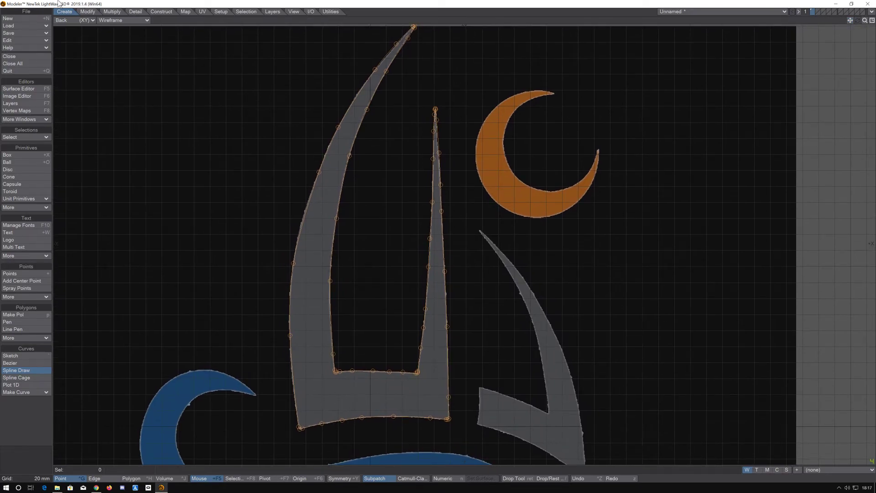
{"action": "left_click", "coordinate": [20, 40]}
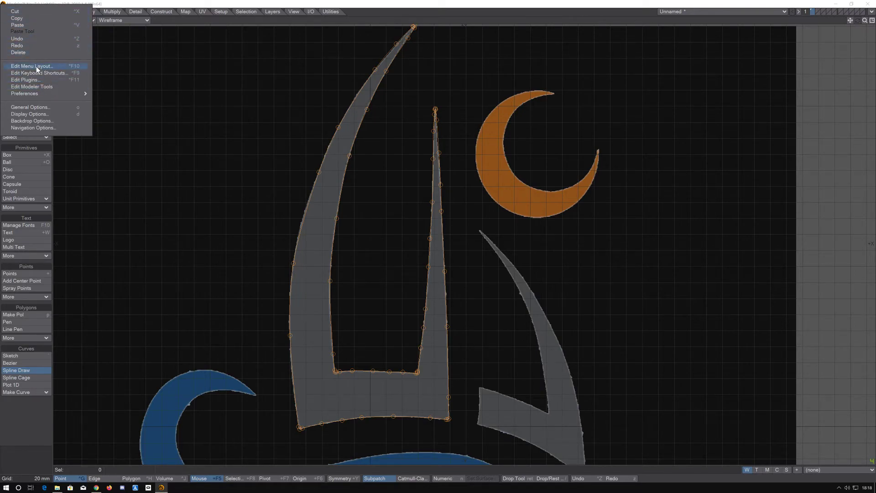
{"action": "left_click", "coordinate": [34, 120]}
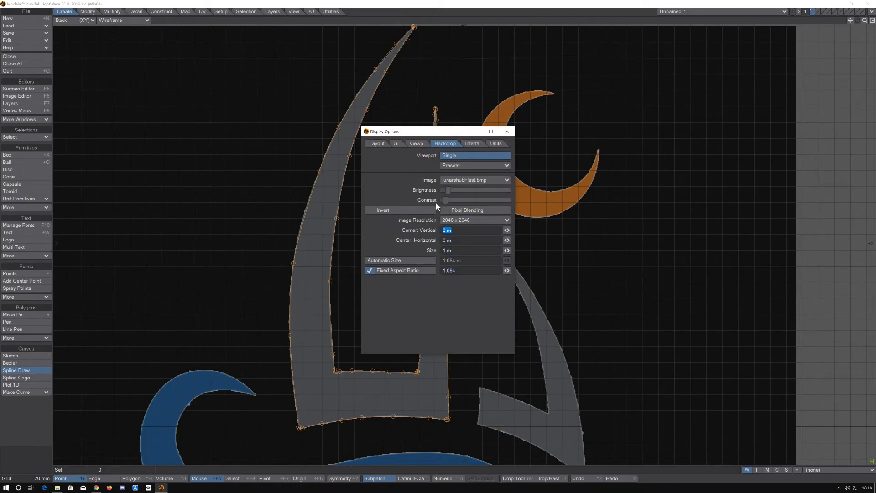
{"action": "left_click", "coordinate": [461, 180]}
{"action": "left_click", "coordinate": [450, 173]}
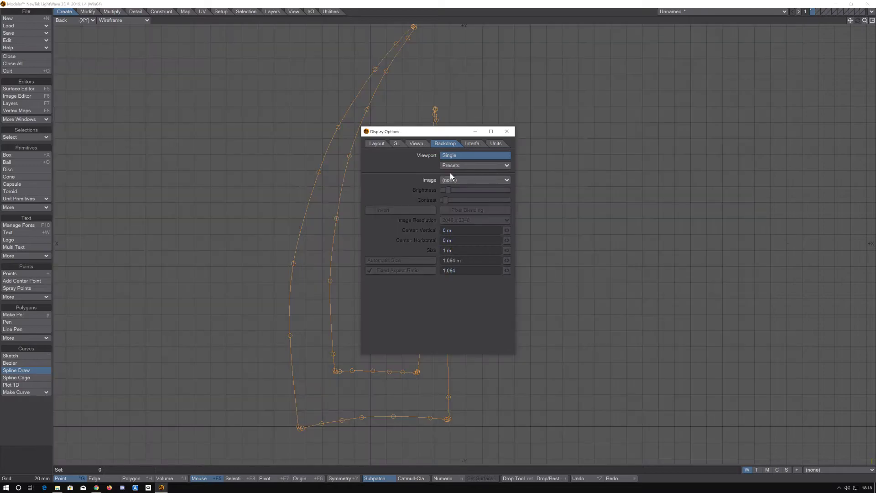
{"action": "left_click", "coordinate": [510, 132]}
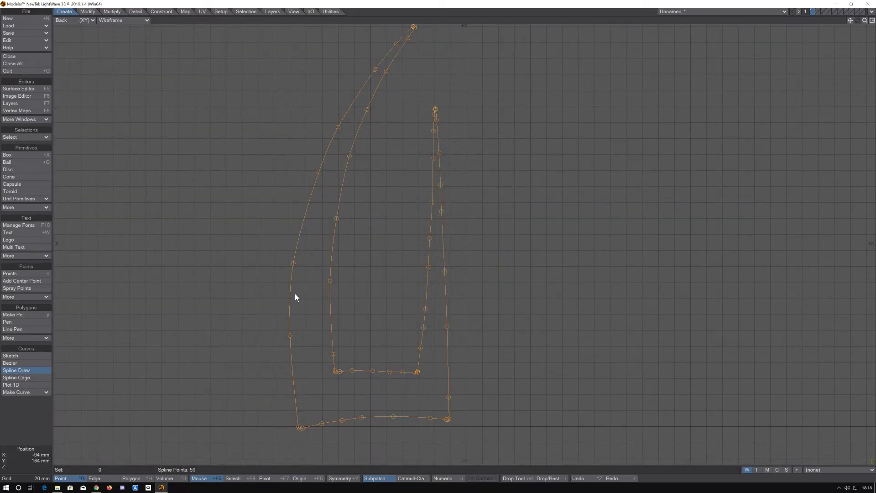
- Convert the tall sail's completed spline outline into fixed geometry with Freeze
{"action": "scroll", "coordinate": [338, 386], "scroll_direction": "up", "scroll_amount": 4}
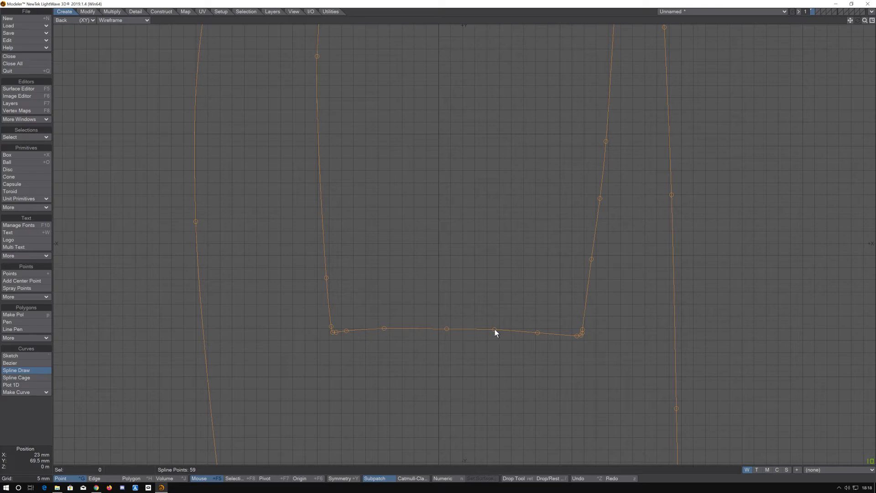
{"action": "scroll", "coordinate": [332, 329], "scroll_direction": "down", "scroll_amount": 4}
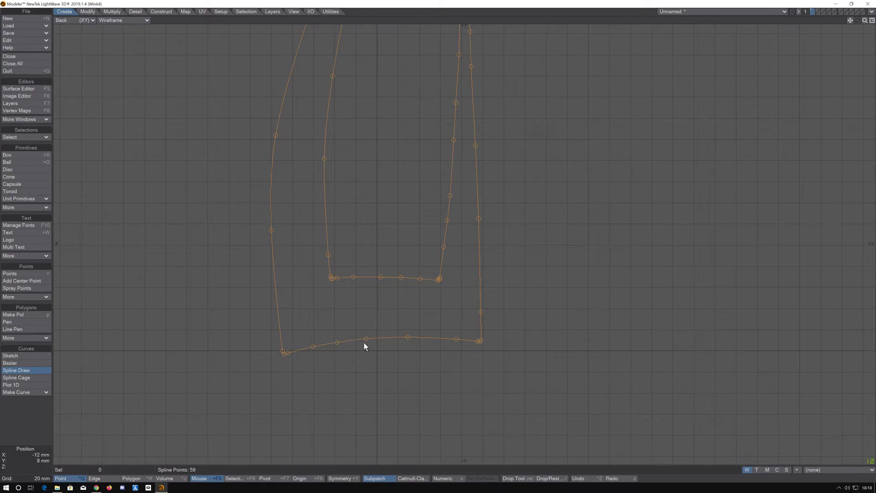
{"action": "scroll", "coordinate": [477, 151], "scroll_direction": "down", "scroll_amount": 4}
{"action": "scroll", "coordinate": [452, 137], "scroll_direction": "up", "scroll_amount": 2}
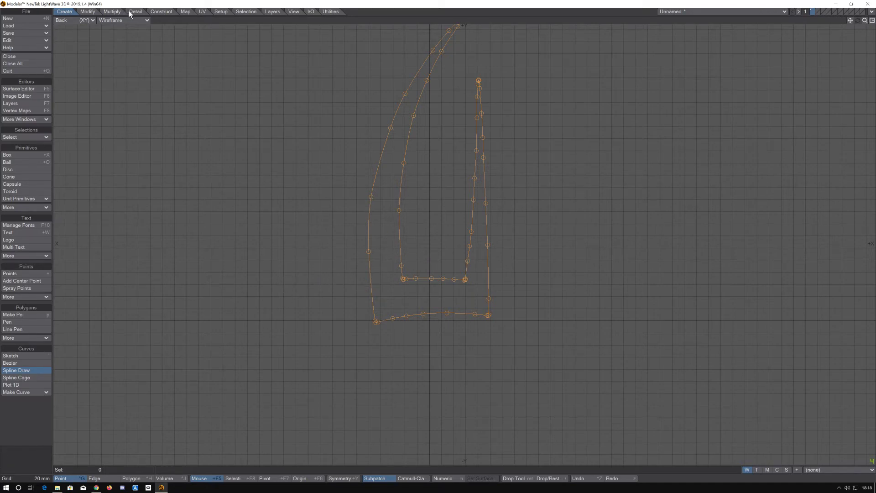
{"action": "left_click", "coordinate": [163, 13]}
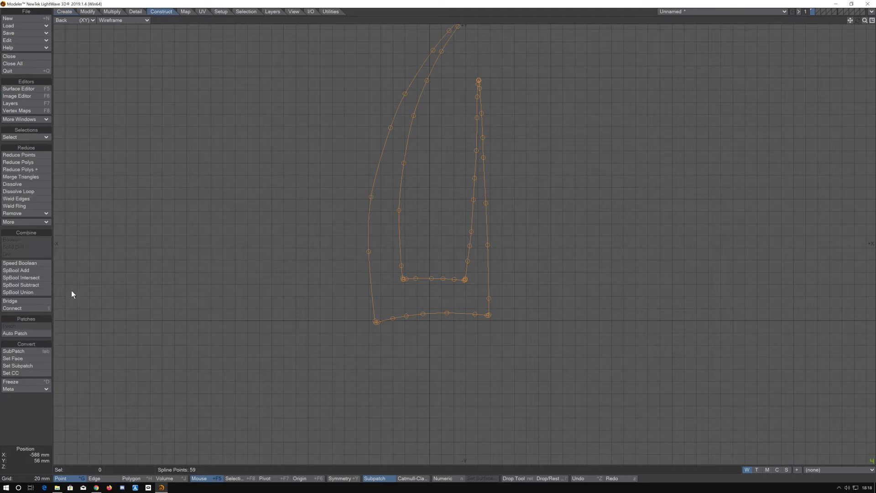
{"action": "left_click", "coordinate": [18, 382]}
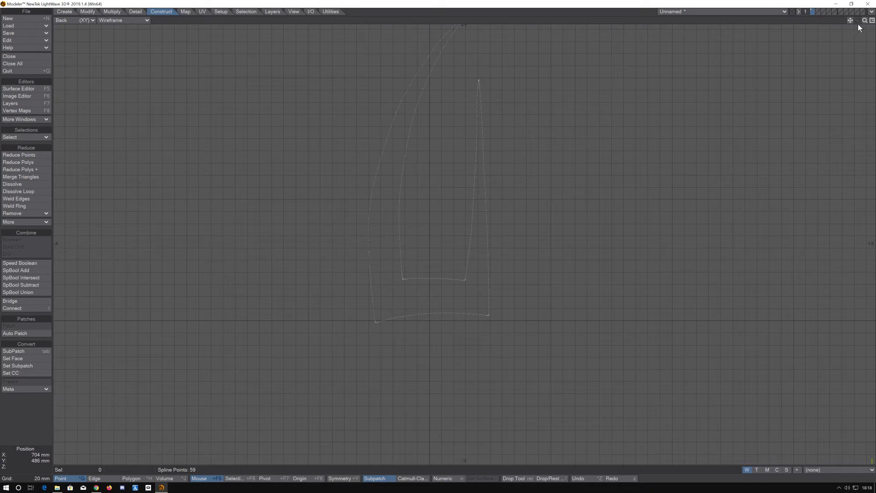
- Inspect the frozen sail outline and its inner lower-left corner closely, selecting a point on that corner's curve
{"action": "left_click_drag", "start_coordinate": [849, 20], "coordinate": [875, 119]}
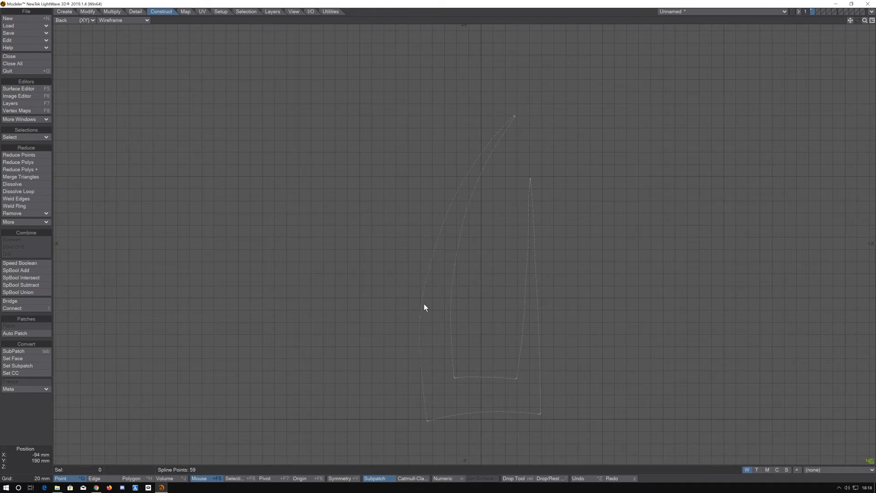
{"action": "scroll", "coordinate": [465, 383], "scroll_direction": "up", "scroll_amount": 3}
{"action": "scroll", "coordinate": [398, 431], "scroll_direction": "up", "scroll_amount": 1}
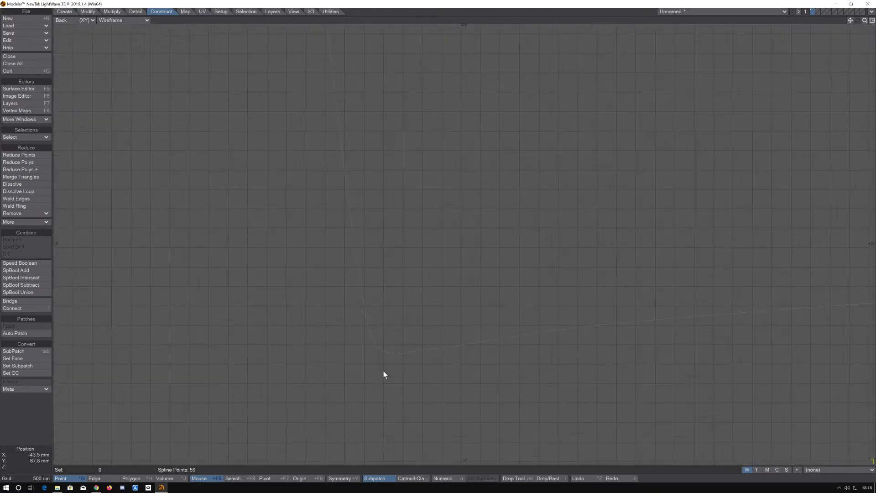
{"action": "scroll", "coordinate": [385, 347], "scroll_direction": "up", "scroll_amount": 4}
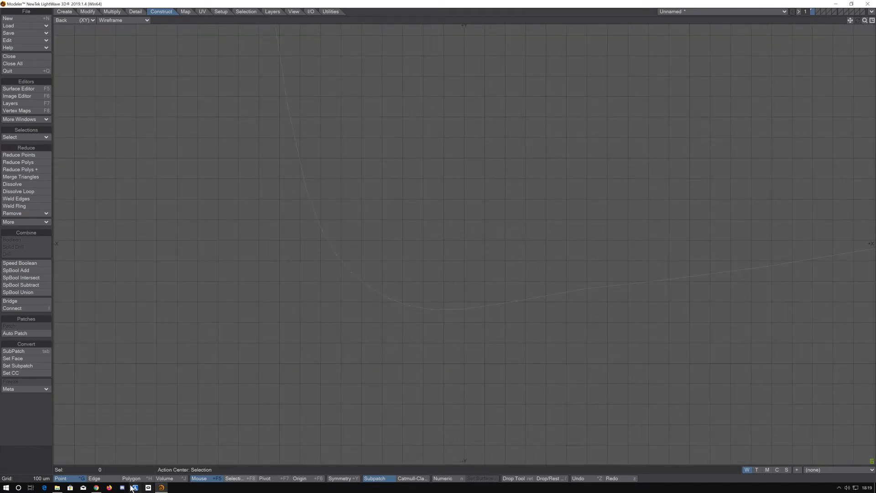
{"action": "left_click", "coordinate": [81, 478]}
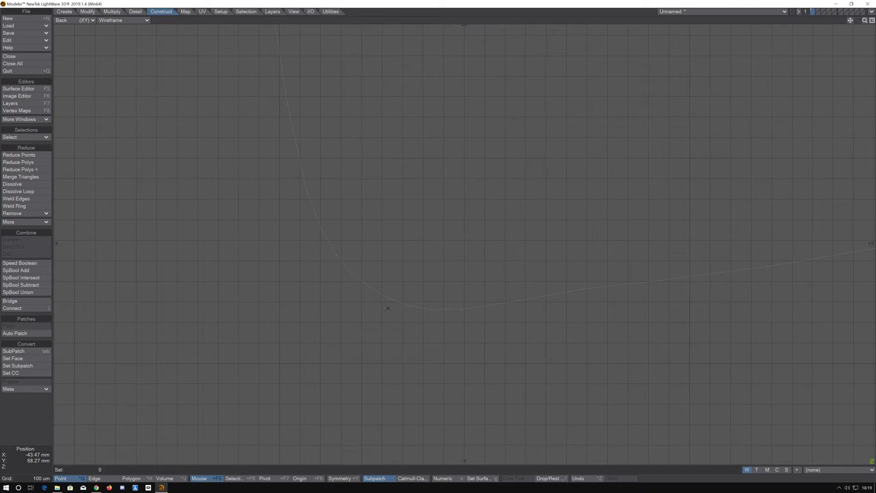
{"action": "left_click", "coordinate": [350, 274]}
{"action": "scroll", "coordinate": [383, 296], "scroll_direction": "down", "scroll_amount": 10}
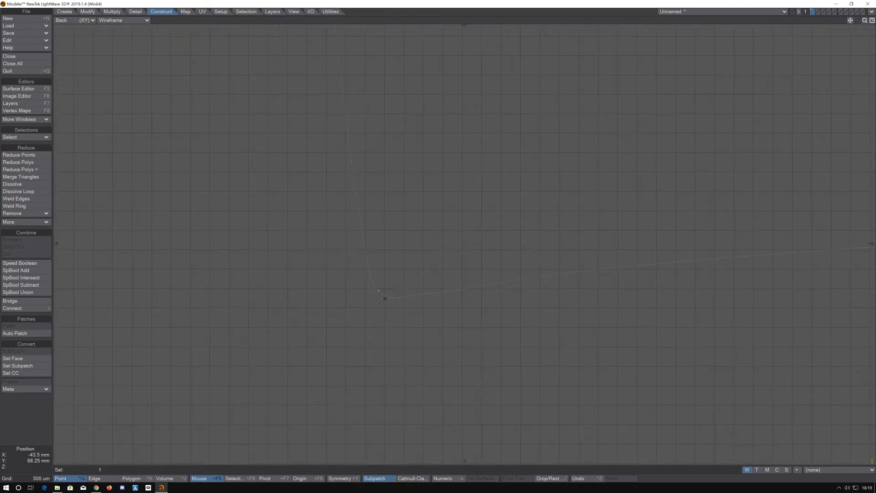
{"action": "scroll", "coordinate": [433, 294], "scroll_direction": "down", "scroll_amount": 3}
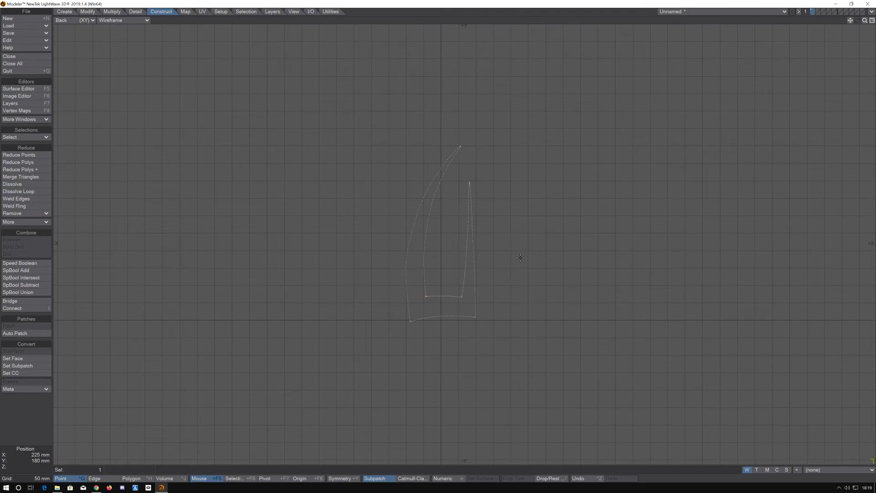
{"action": "scroll", "coordinate": [487, 246], "scroll_direction": "up", "scroll_amount": 3}
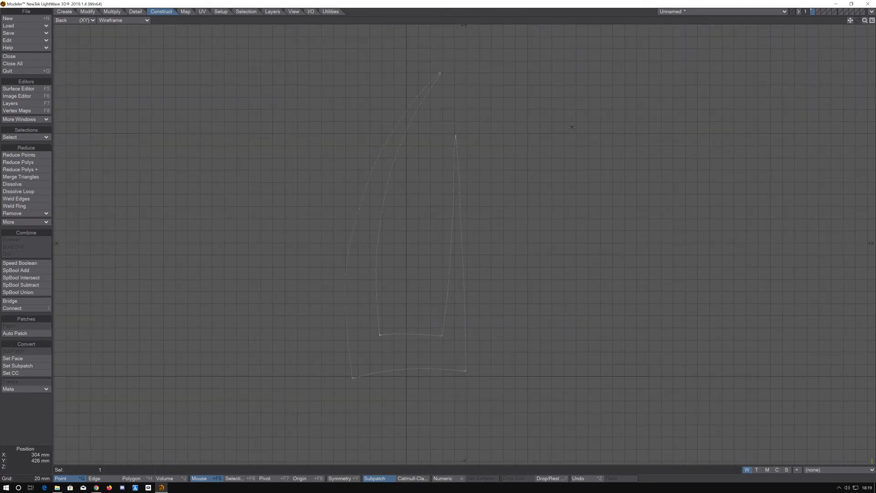
- Examine the point spacing around the frozen outline's inner lower-right corner, selecting and dropping individual points along its curve
{"action": "scroll", "coordinate": [371, 314], "scroll_direction": "down", "scroll_amount": 3}
{"action": "scroll", "coordinate": [376, 309], "scroll_direction": "down", "scroll_amount": 2}
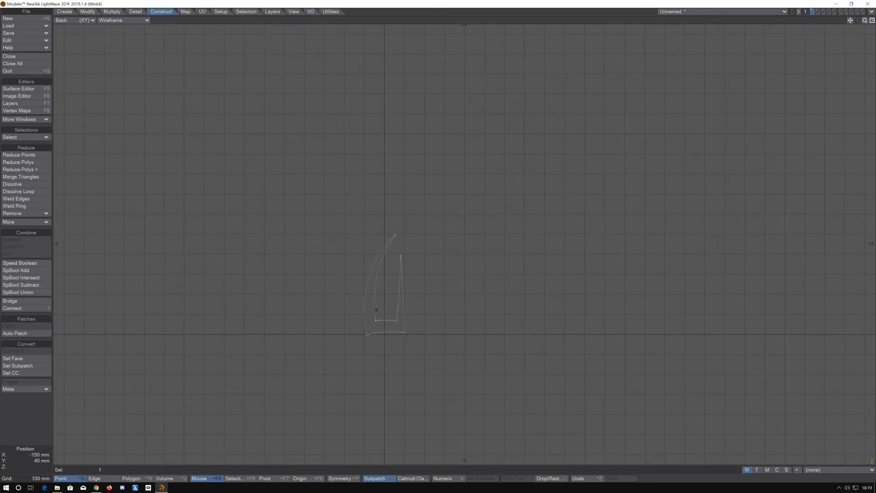
{"action": "scroll", "coordinate": [398, 309], "scroll_direction": "up", "scroll_amount": 4}
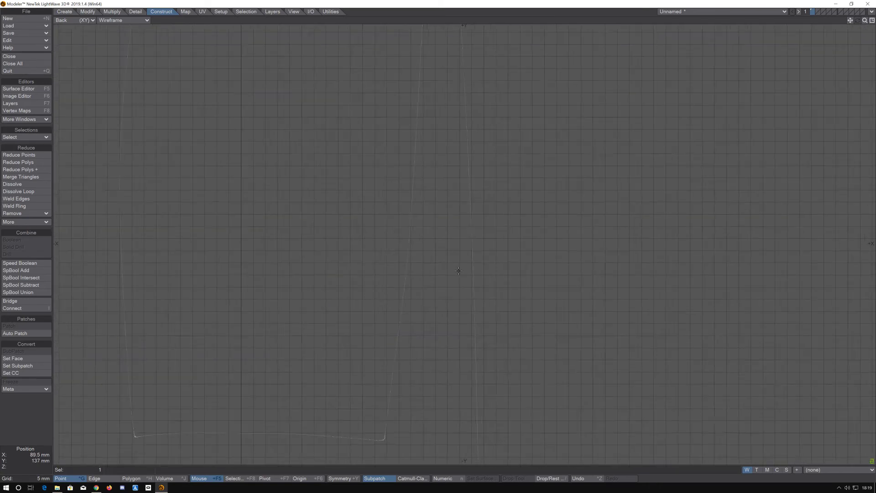
{"action": "scroll", "coordinate": [439, 316], "scroll_direction": "up", "scroll_amount": 2}
{"action": "scroll", "coordinate": [424, 342], "scroll_direction": "up", "scroll_amount": 3}
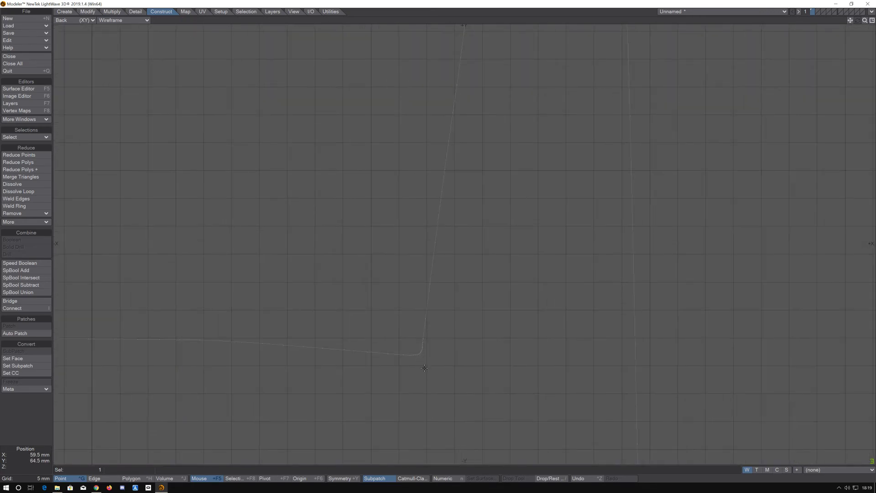
{"action": "scroll", "coordinate": [423, 360], "scroll_direction": "up", "scroll_amount": 1}
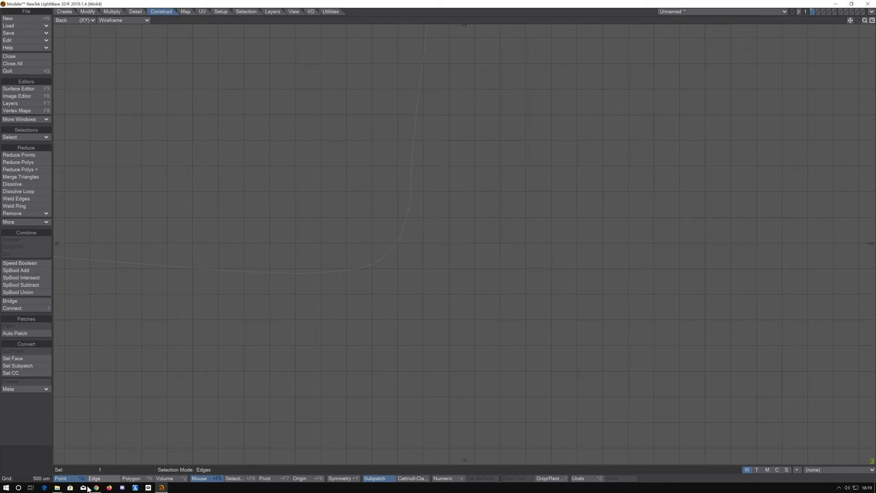
{"action": "left_click", "coordinate": [67, 477]}
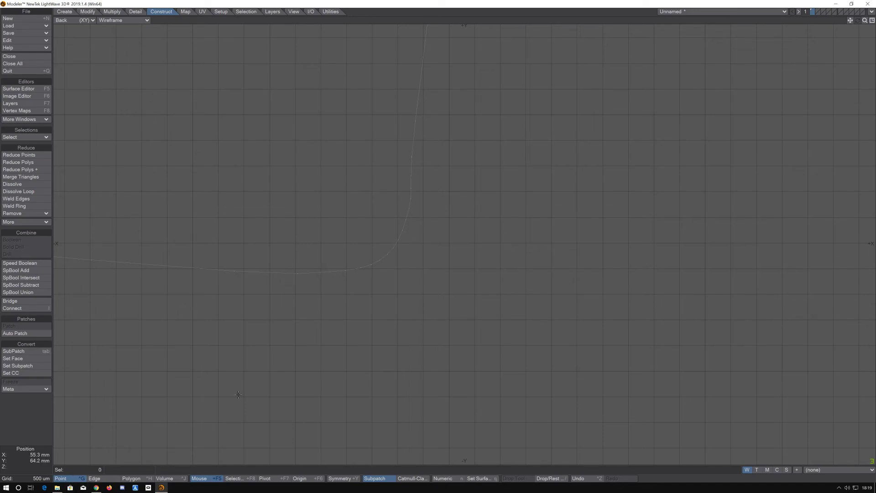
{"action": "left_click", "coordinate": [343, 274]}
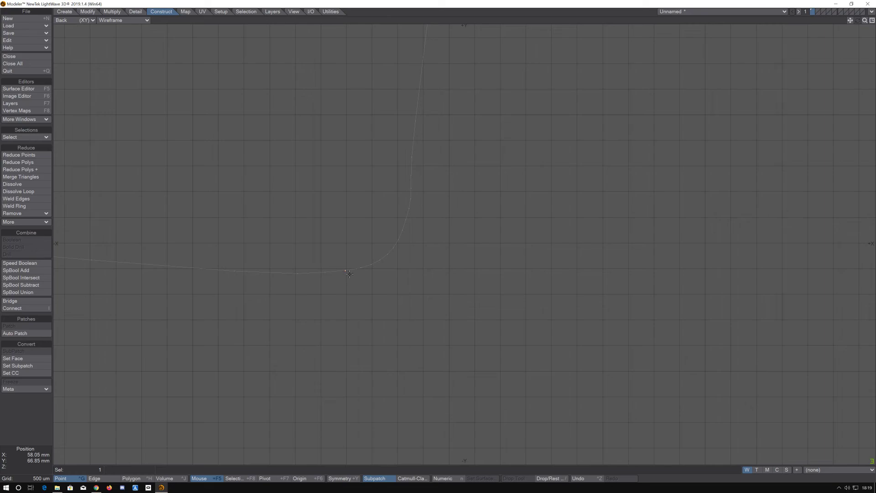
{"action": "key", "text": "slash"}
{"action": "left_click", "coordinate": [370, 265]}
{"action": "key", "text": "Delete"}
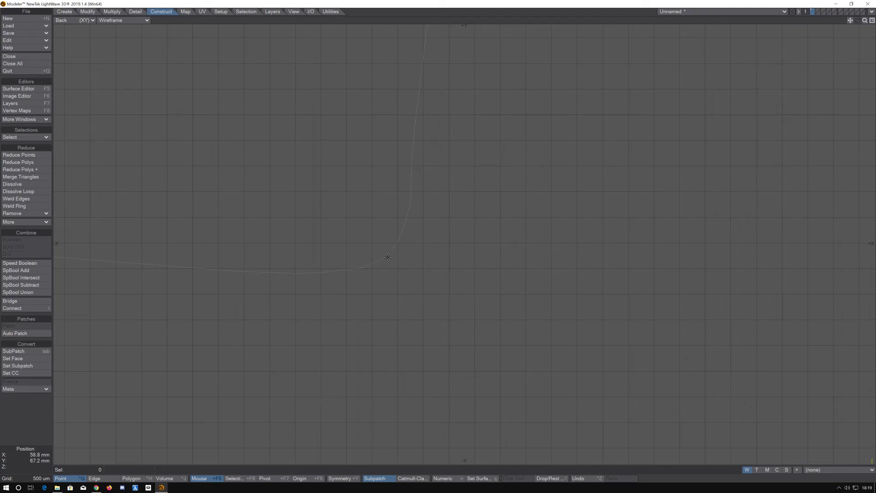
{"action": "left_click", "coordinate": [389, 254]}
{"action": "key", "text": "Delete"}
{"action": "left_click", "coordinate": [399, 241]}
{"action": "key", "text": "Delete"}
{"action": "left_click", "coordinate": [405, 221]}
{"action": "key", "text": "Delete"}
{"action": "left_click", "coordinate": [411, 198]}
{"action": "key", "text": "Delete"}
{"action": "left_click", "coordinate": [410, 177]}
{"action": "key", "text": "Delete"}
- Examine the point spacing along the inner edge above that corner by picking individual points, and clear the selection to view the whole outline
{"action": "scroll", "coordinate": [426, 250], "scroll_direction": "down", "scroll_amount": 1}
{"action": "scroll", "coordinate": [432, 248], "scroll_direction": "down", "scroll_amount": 2}
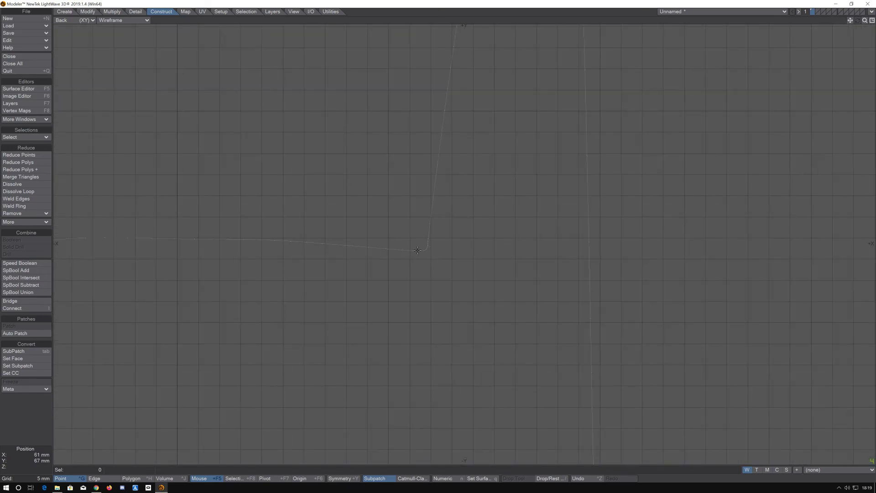
{"action": "scroll", "coordinate": [426, 253], "scroll_direction": "up", "scroll_amount": 5}
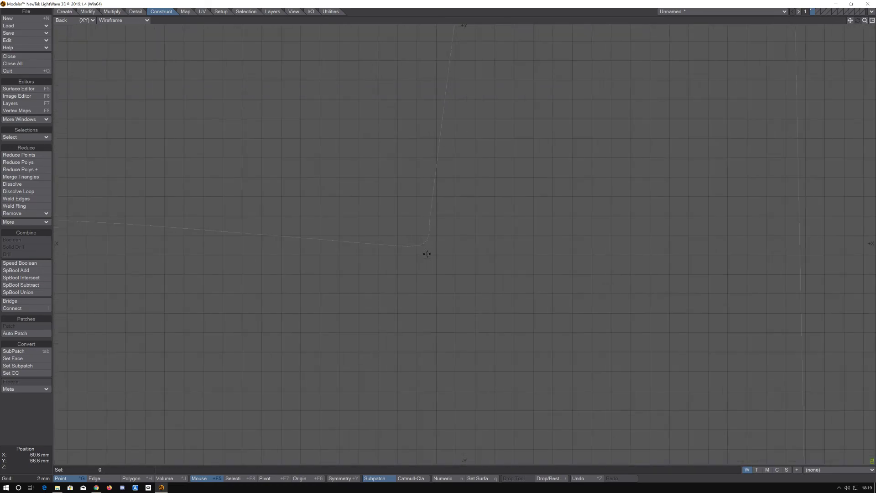
{"action": "scroll", "coordinate": [449, 244], "scroll_direction": "down", "scroll_amount": 4}
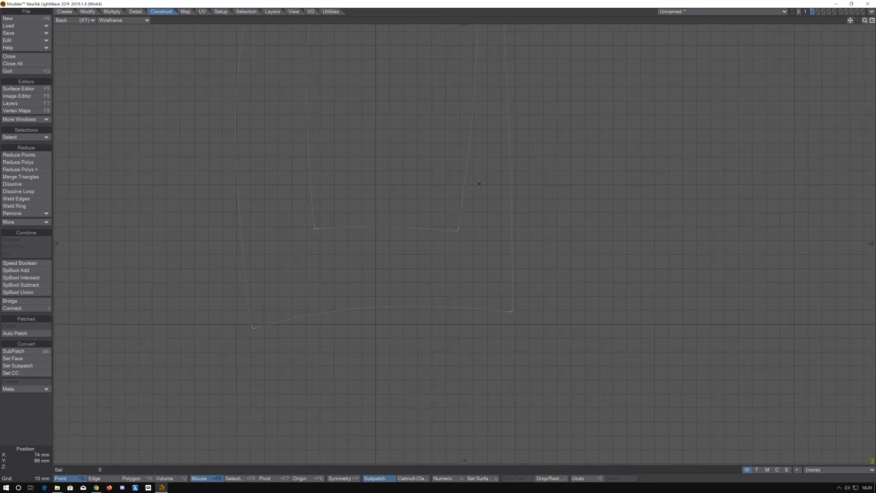
{"action": "left_click", "coordinate": [460, 212]}
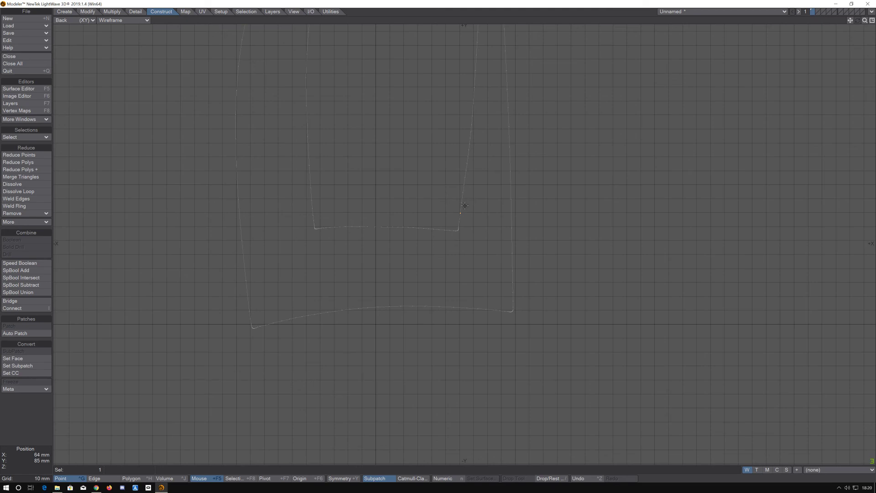
{"action": "left_click", "coordinate": [467, 196]}
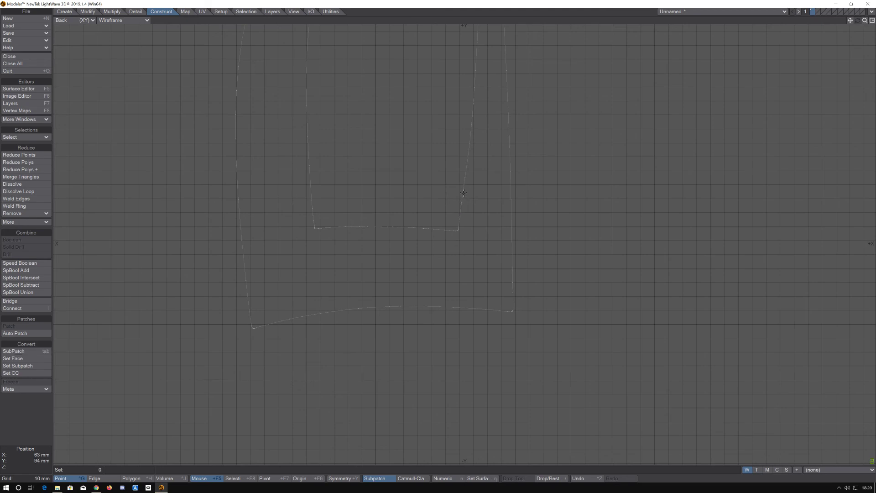
{"action": "left_click", "coordinate": [462, 192]}
{"action": "left_click", "coordinate": [464, 183]}
{"action": "left_click", "coordinate": [466, 170]}
{"action": "left_click", "coordinate": [469, 163]}
{"action": "left_click", "coordinate": [467, 150]}
{"action": "left_click", "coordinate": [470, 147]}
{"action": "left_click", "coordinate": [468, 144]}
{"action": "left_click", "coordinate": [470, 140]}
{"action": "left_click", "coordinate": [469, 130]}
{"action": "left_click", "coordinate": [475, 127]}
{"action": "left_click", "coordinate": [465, 176]}
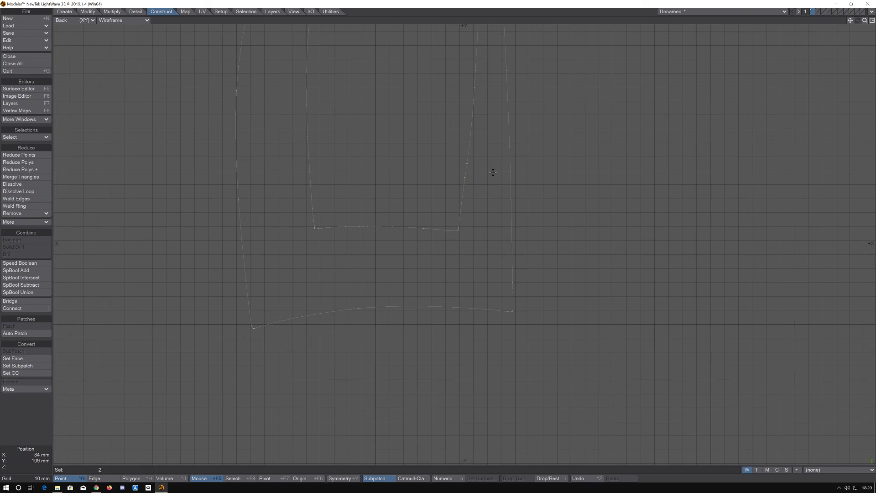
{"action": "key", "text": "slash"}
{"action": "scroll", "coordinate": [487, 184], "scroll_direction": "down", "scroll_amount": 6}
{"action": "scroll", "coordinate": [480, 182], "scroll_direction": "up", "scroll_amount": 6}
{"action": "scroll", "coordinate": [486, 157], "scroll_direction": "down", "scroll_amount": 6}
{"action": "scroll", "coordinate": [500, 168], "scroll_direction": "up", "scroll_amount": 4}
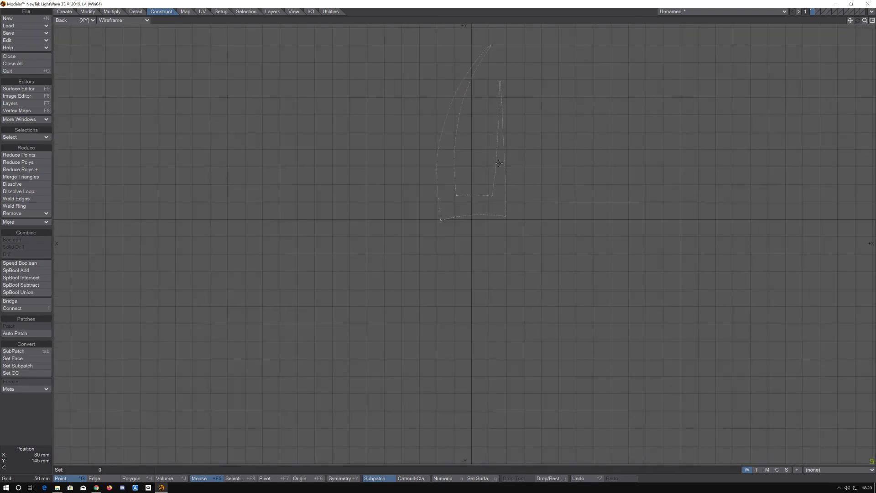